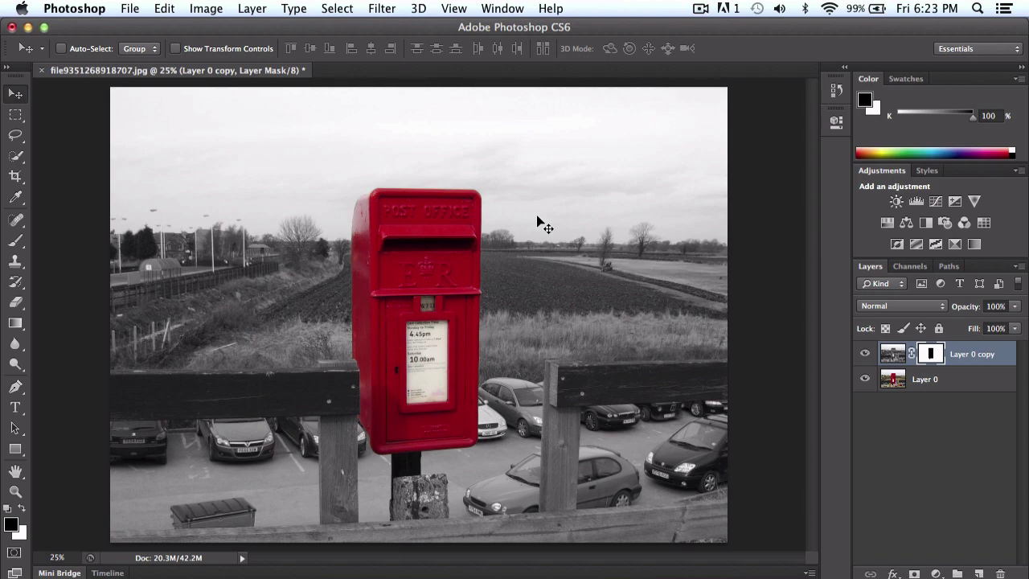
- Delete the black-and-white masked Layer 0 copy, leaving only the colour Layer 0
key("super+equal")
key("super+equal")
key("super+minus")
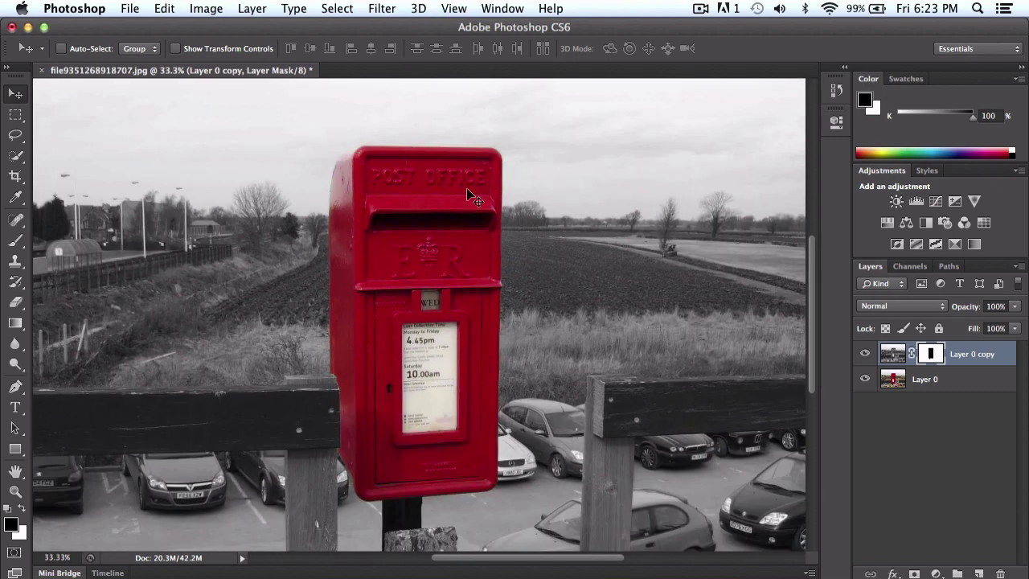
key("super+minus")
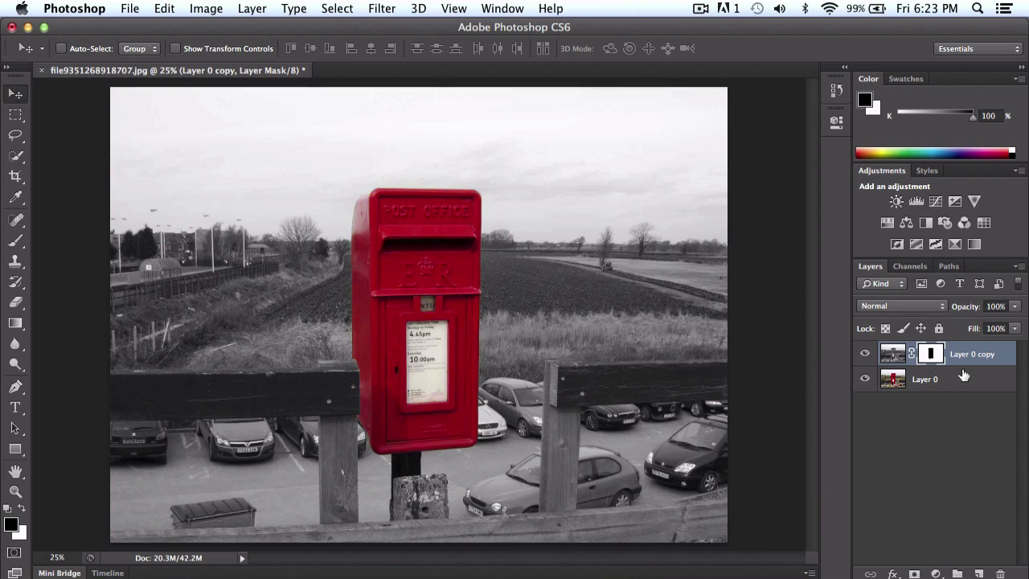
key("Delete")
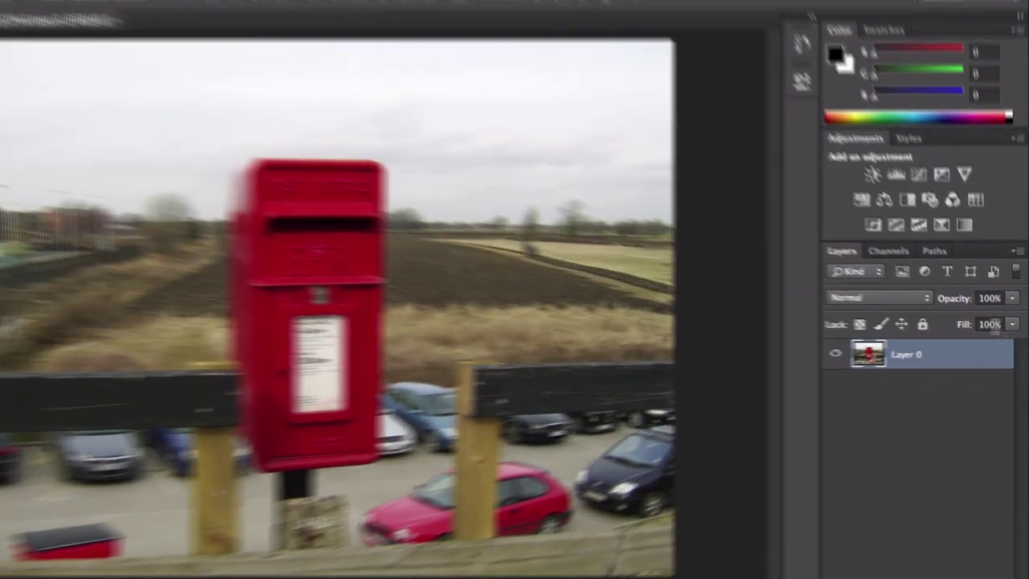
- Lock and then unlock Layer 0, and duplicate it as Layer 0 copy
left_click(938, 328)
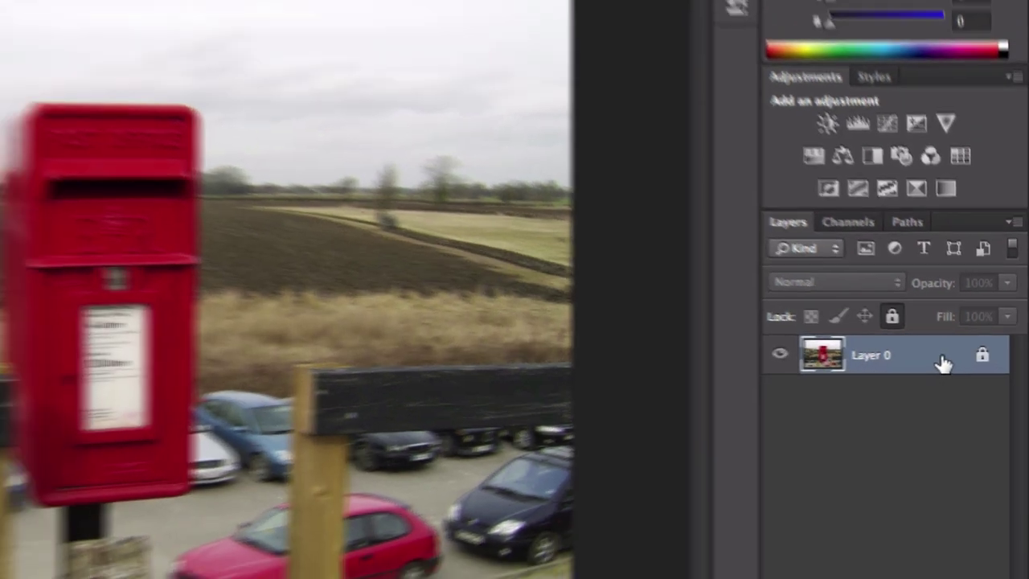
left_click(215, 110)
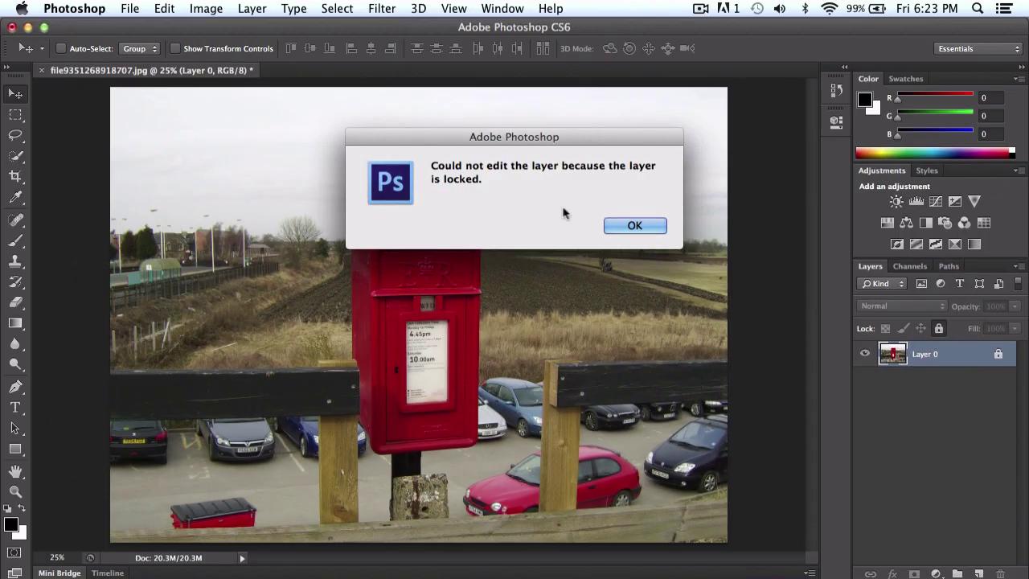
left_click(634, 225)
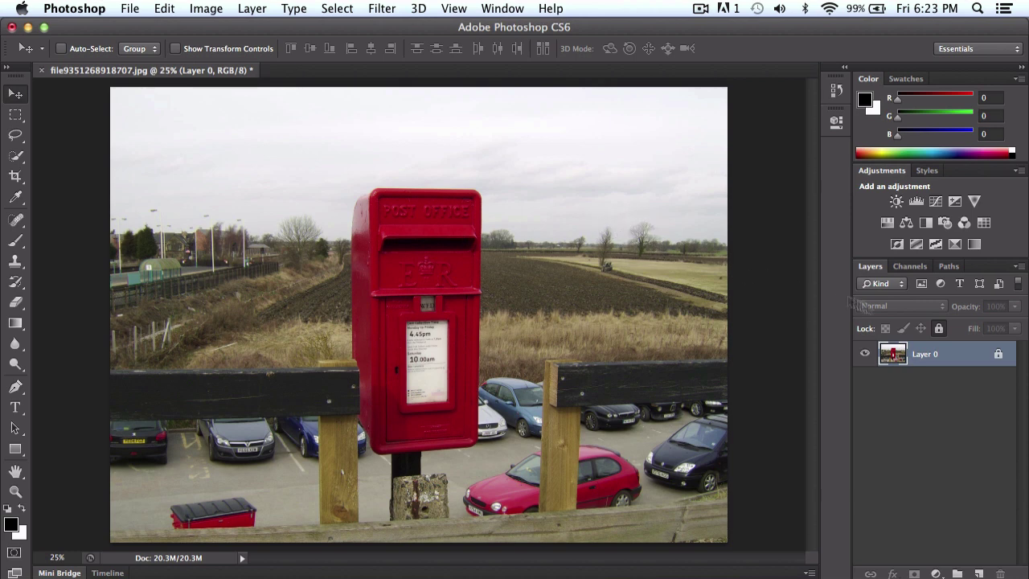
left_click(939, 328)
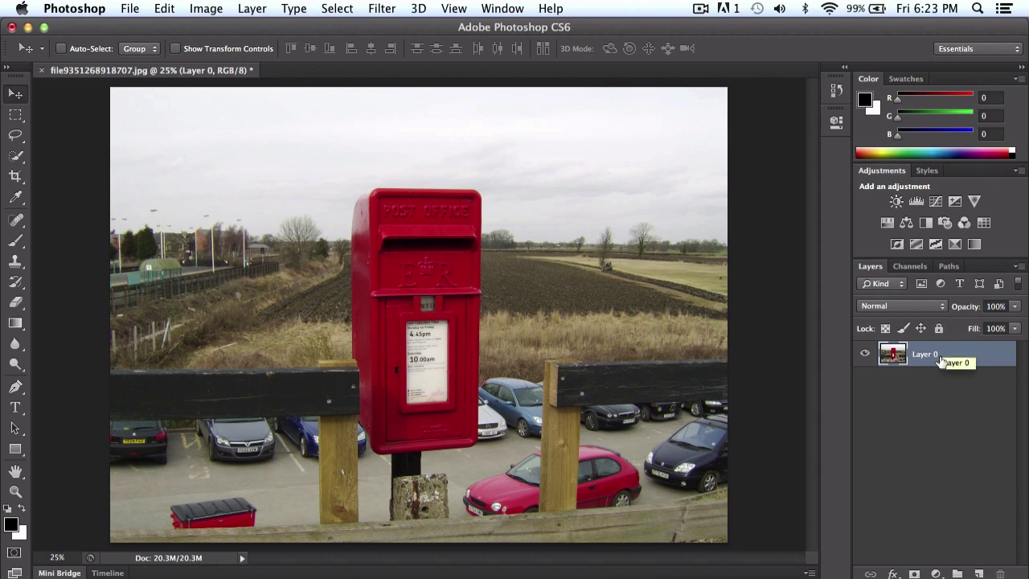
left_click_drag(940, 361, 972, 434)
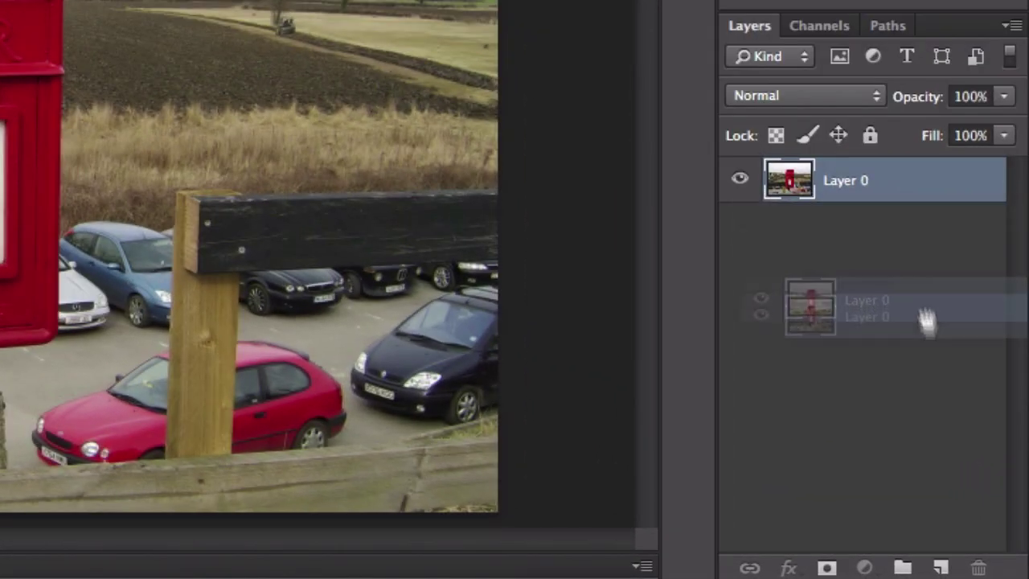
left_click_drag(927, 319, 940, 565)
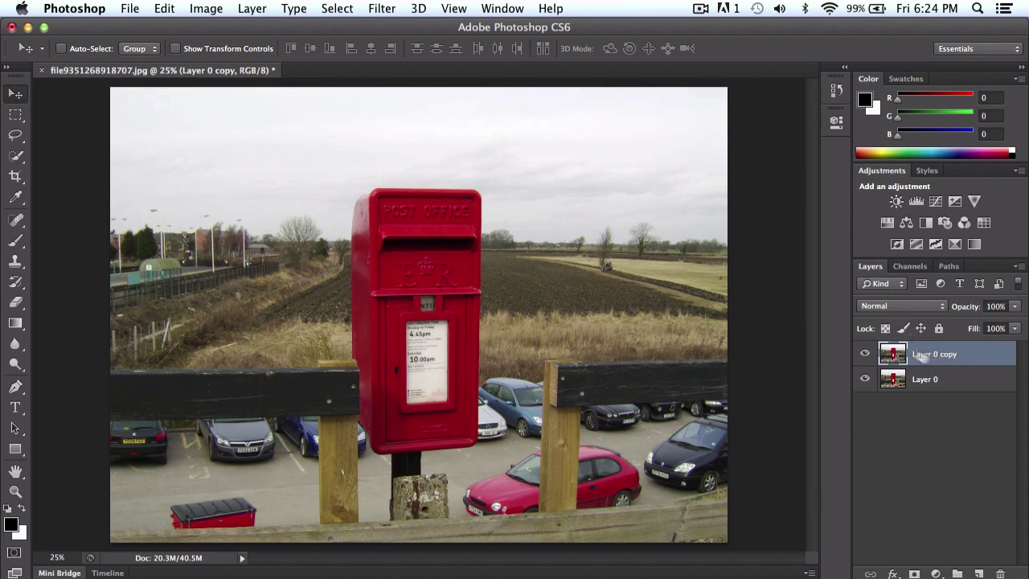
- Desaturate Layer 0 copy with Hue/Saturation set to Saturation -100
left_click(208, 9)
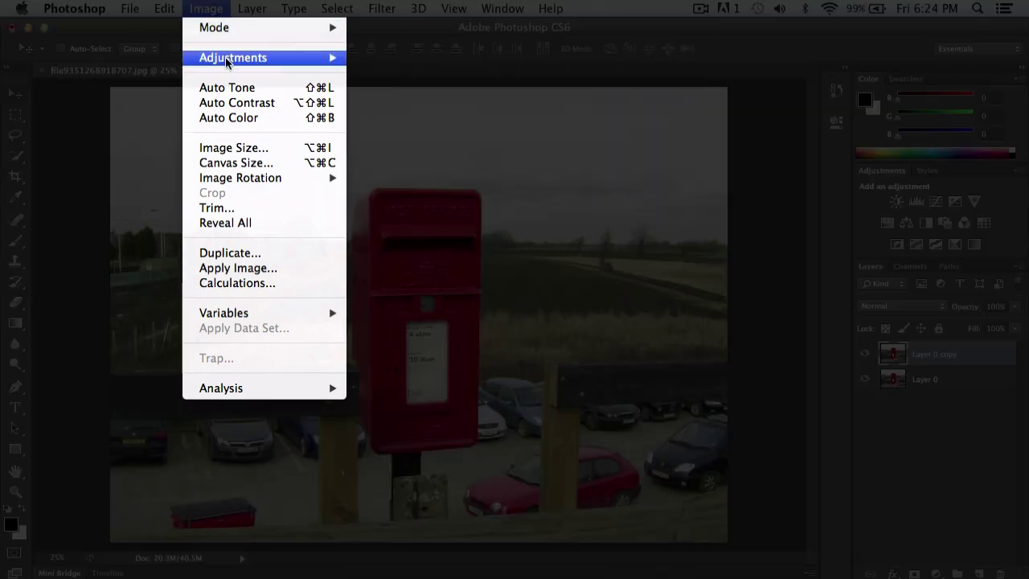
mouse_move(227, 63)
left_click(397, 150)
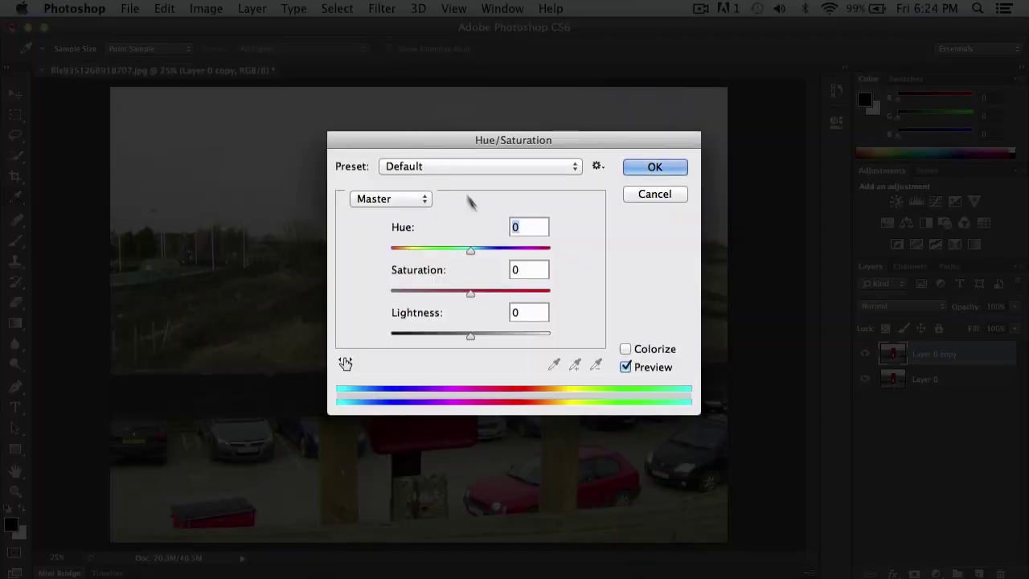
left_click_drag(470, 294, 373, 283)
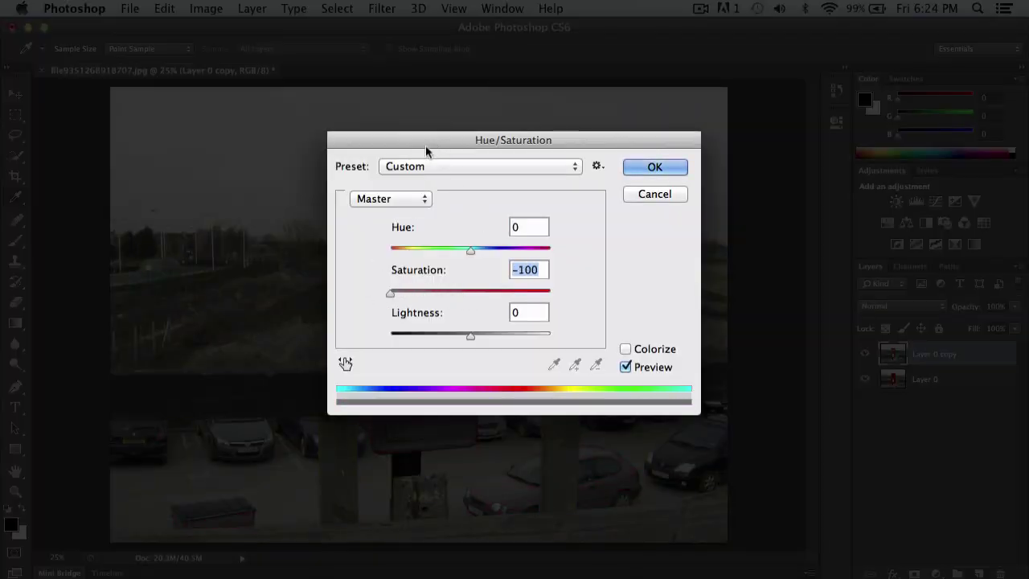
left_click_drag(426, 151, 591, 148)
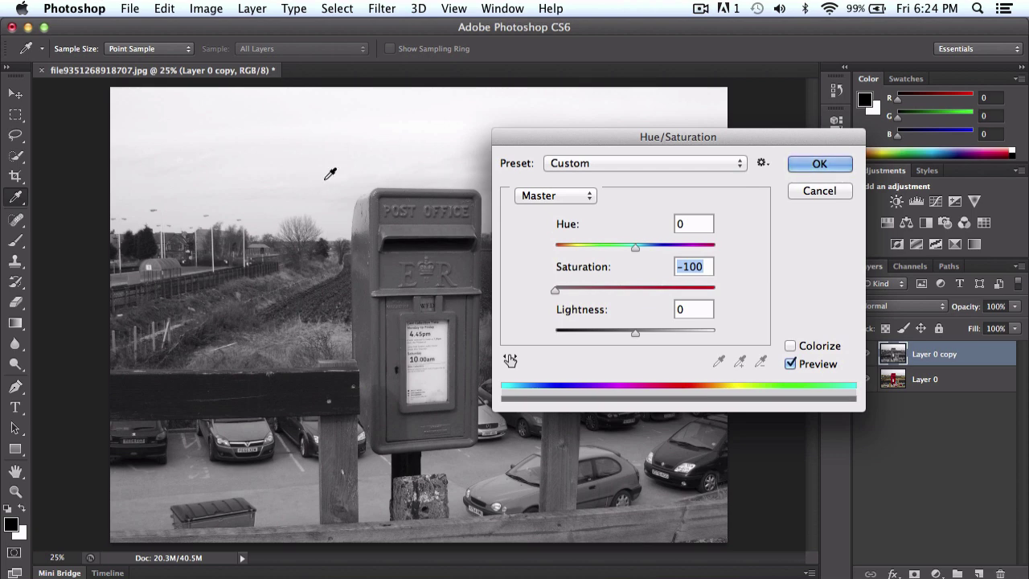
left_click(819, 163)
key("v")
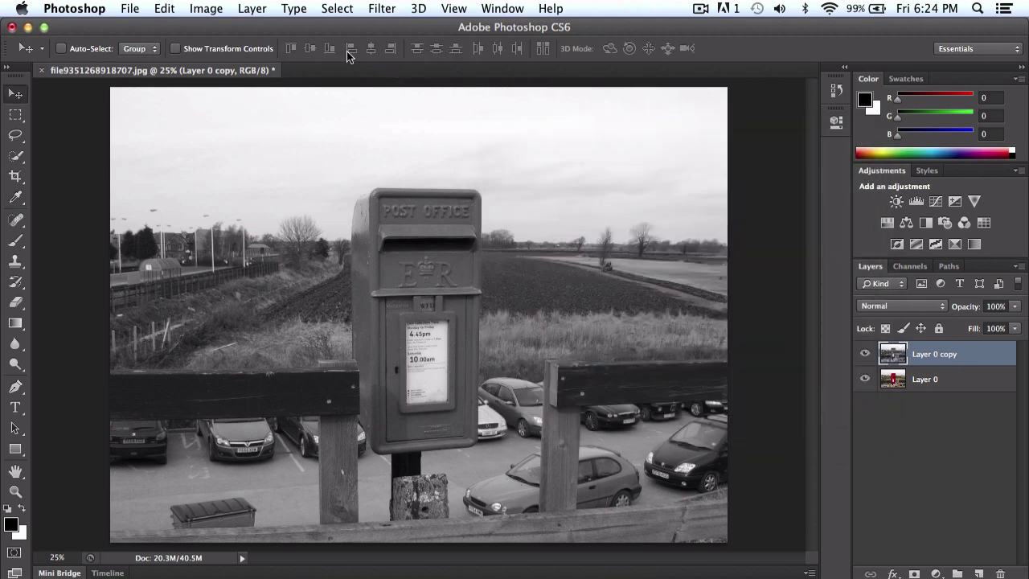
- Add a Reveal All layer mask to Layer 0 copy
left_click(252, 8)
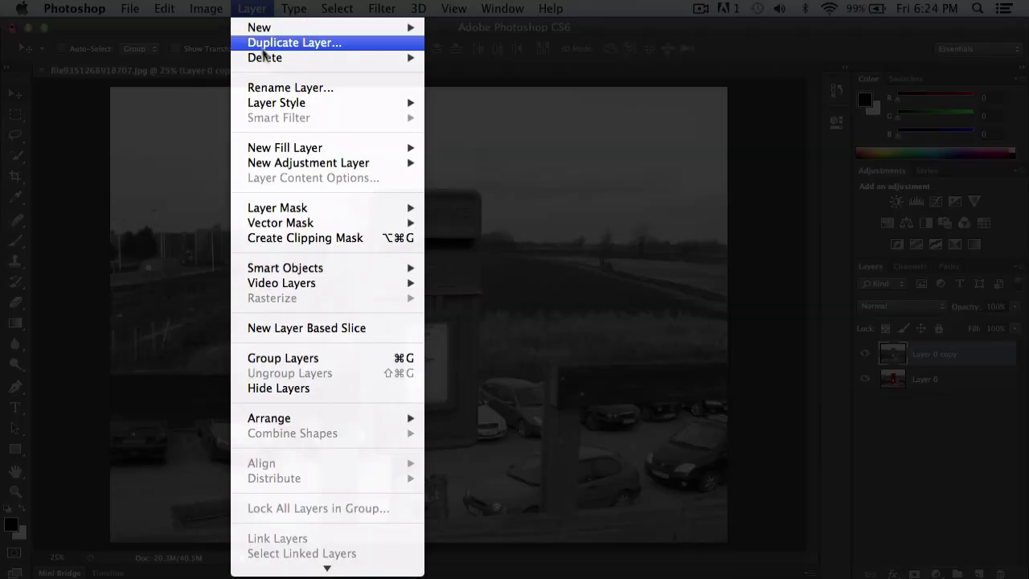
mouse_move(355, 210)
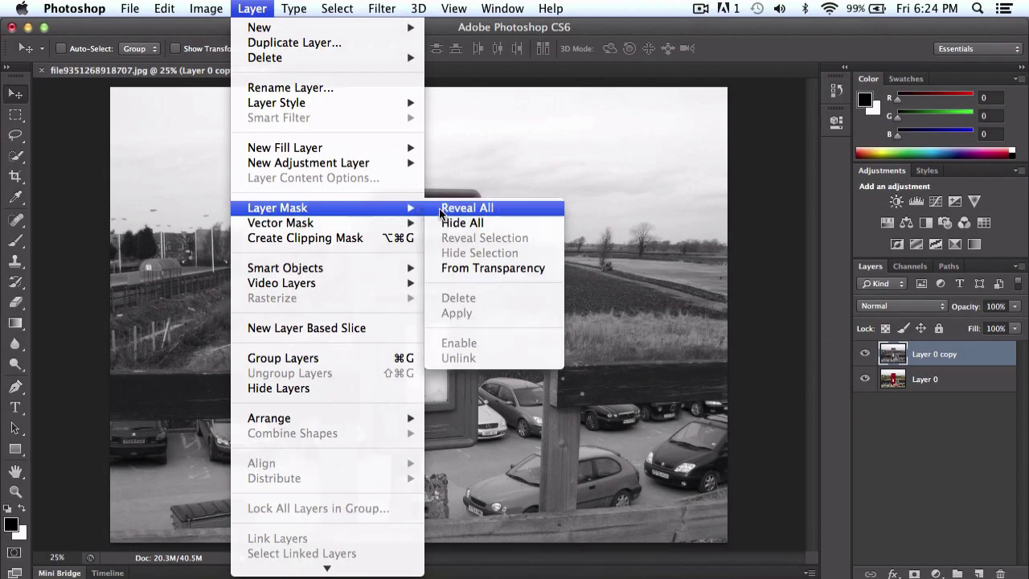
left_click(466, 208)
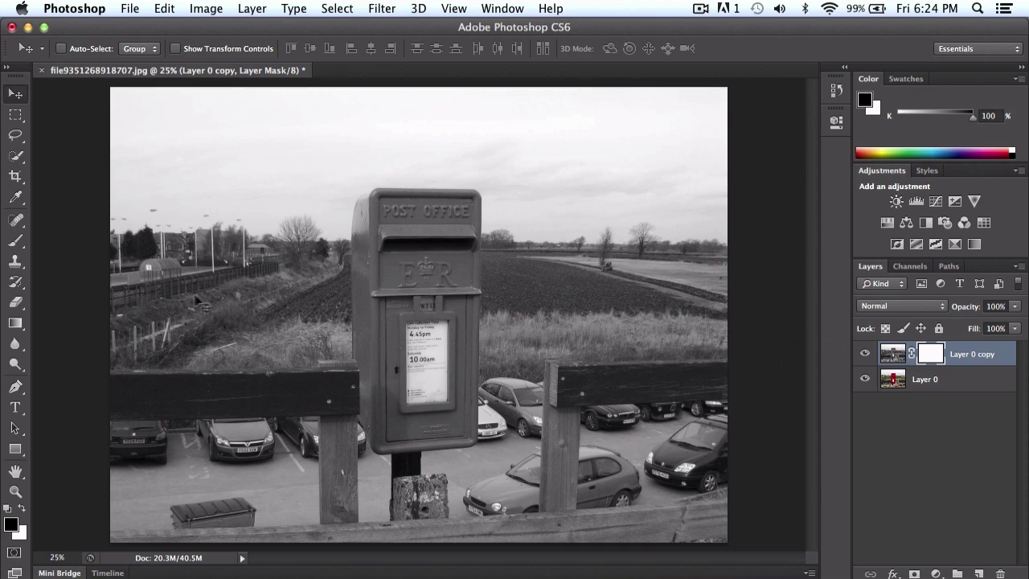
- Pick the Brush tool and set it to 68 px size with 30% hardness
left_click(16, 240)
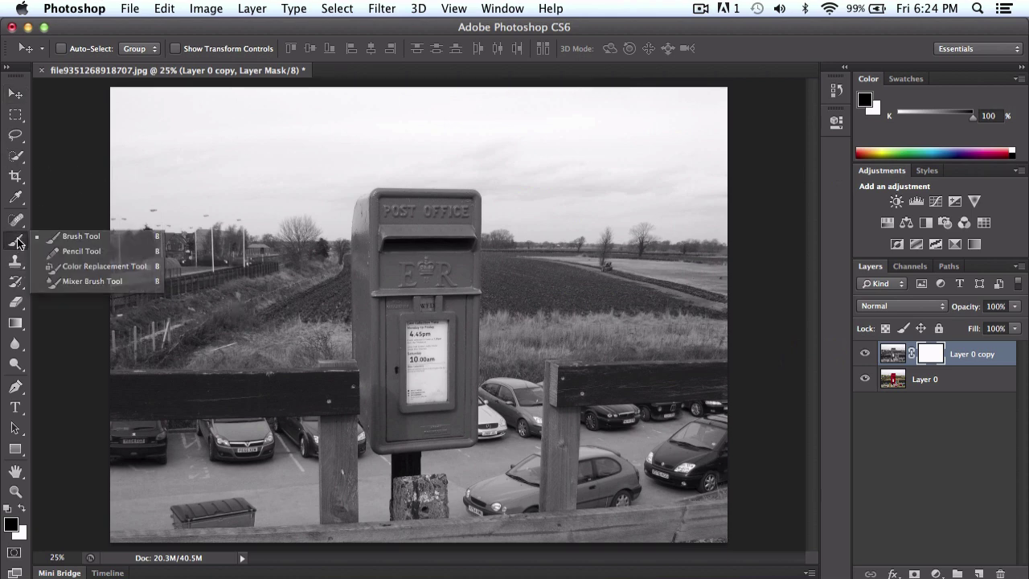
left_click(54, 239)
right_click(214, 187)
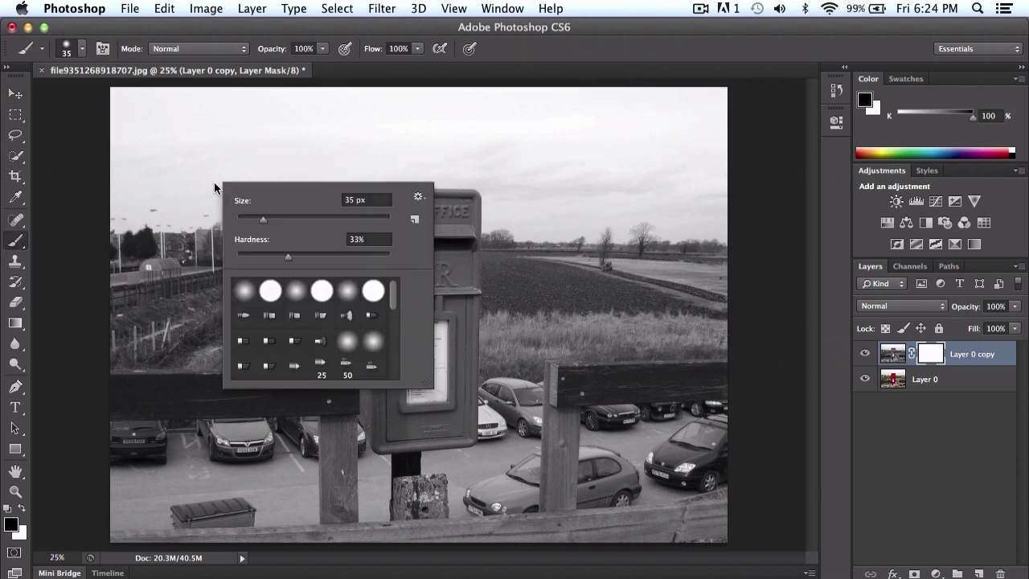
mouse_move(265, 223)
left_mouse_down()
mouse_move(291, 256)
mouse_move(271, 253)
left_mouse_up()
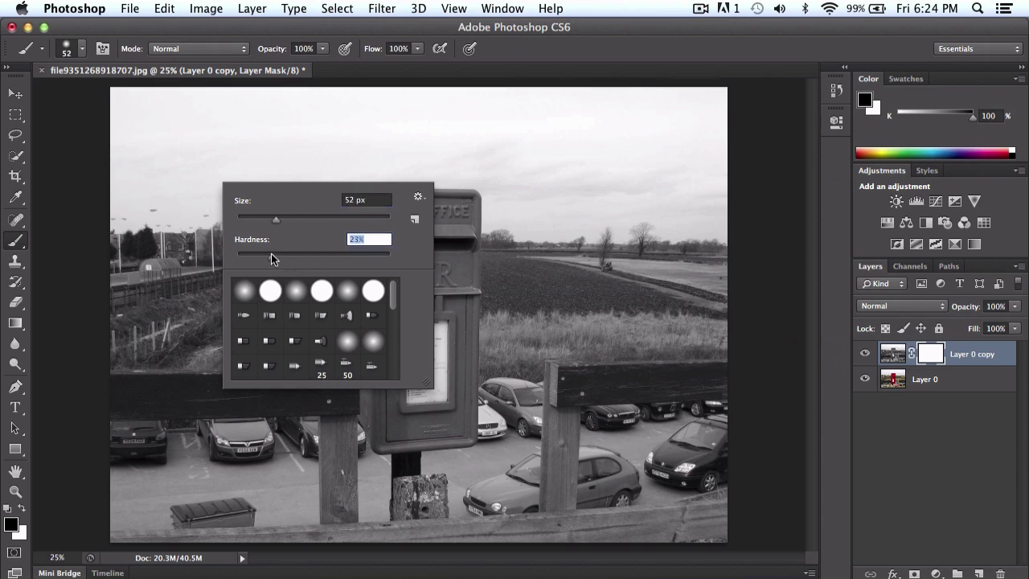
left_click_drag(278, 219, 281, 218)
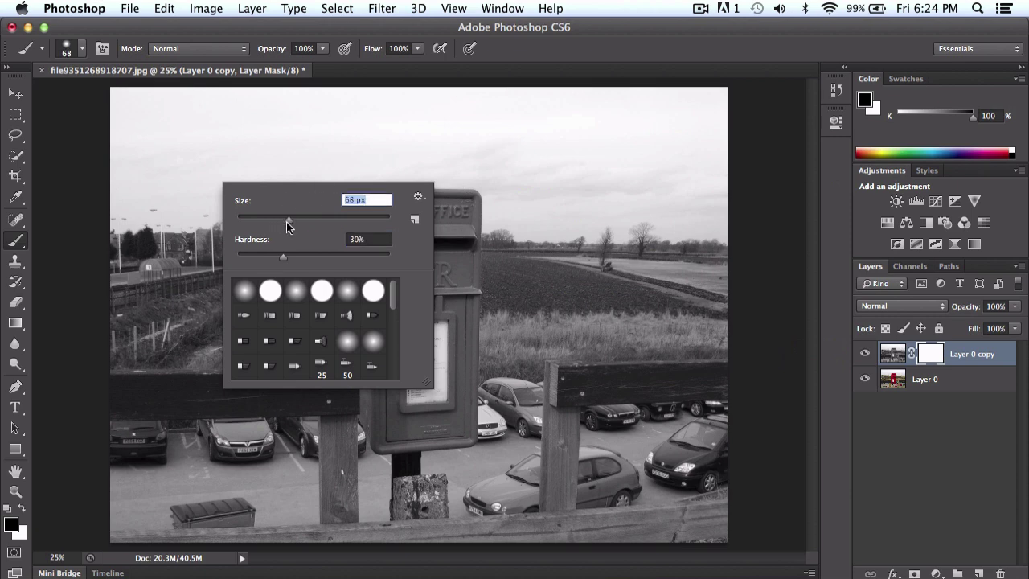
left_click_drag(282, 221, 288, 221)
right_click(755, 150)
left_click(764, 81)
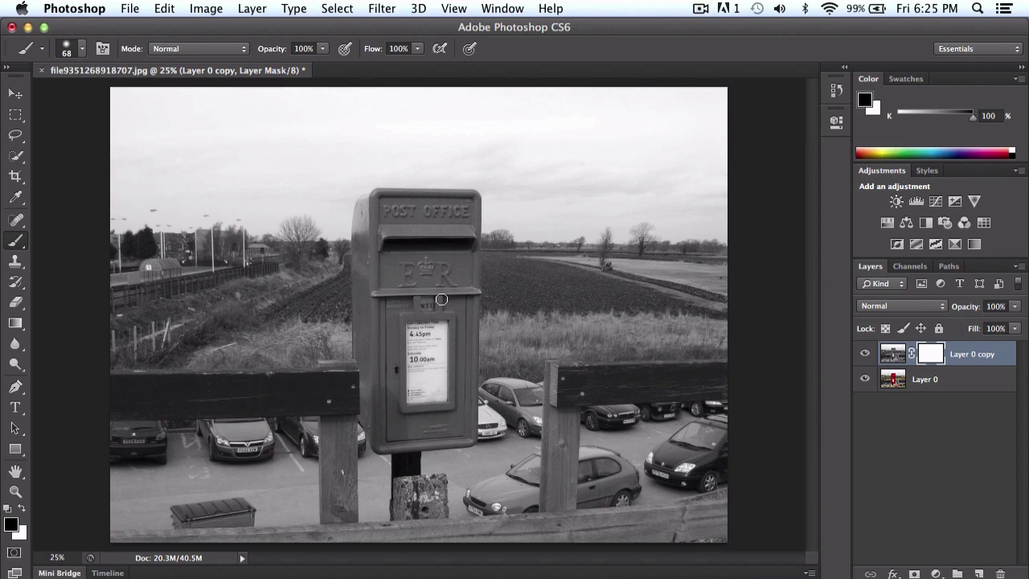
- Set black as the painting colour and try trial strokes on the postbox, undoing each
key("x")
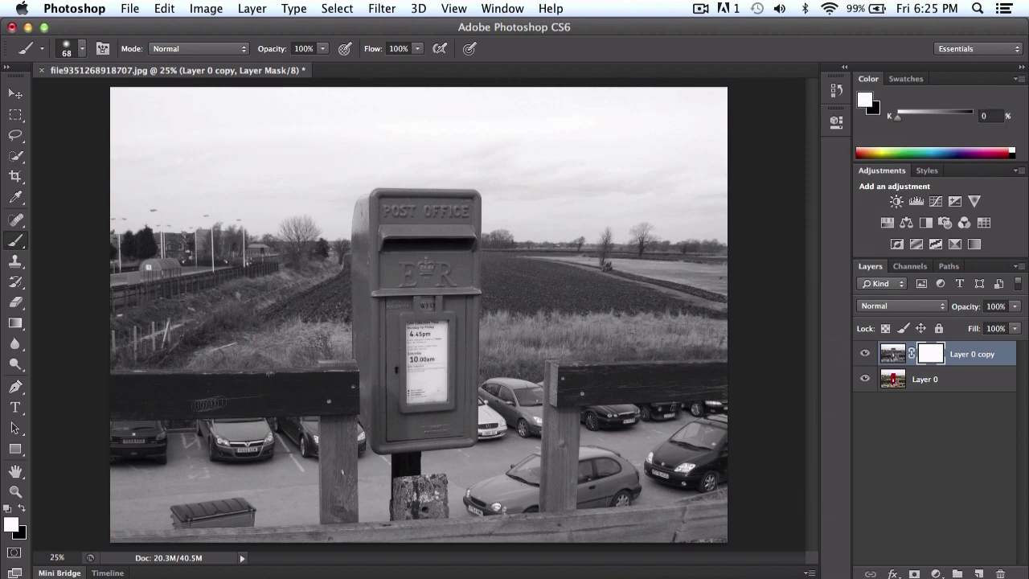
key("x")
key("x")
key("x")
key("x")
key("x")
key("x")
key("x")
key("x")
key("x")
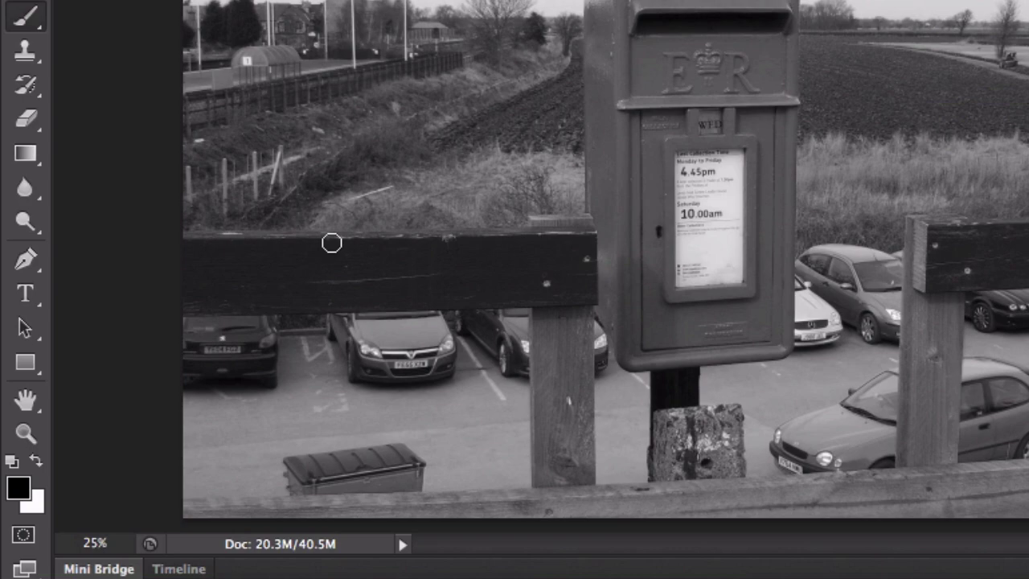
key("x")
key("x")
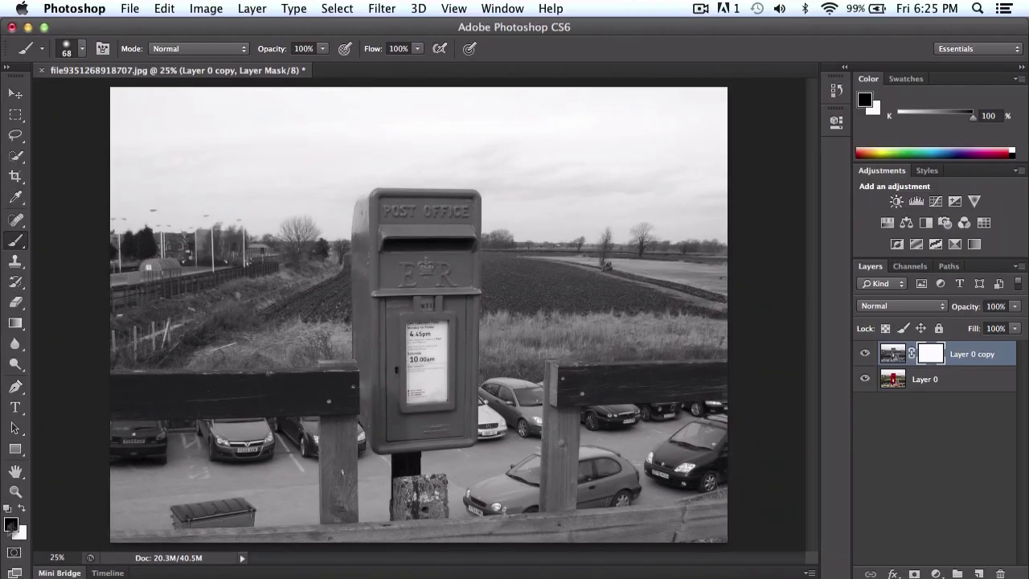
mouse_move(419, 245)
left_mouse_down()
mouse_move(419, 318)
mouse_move(430, 265)
mouse_move(442, 314)
left_mouse_up()
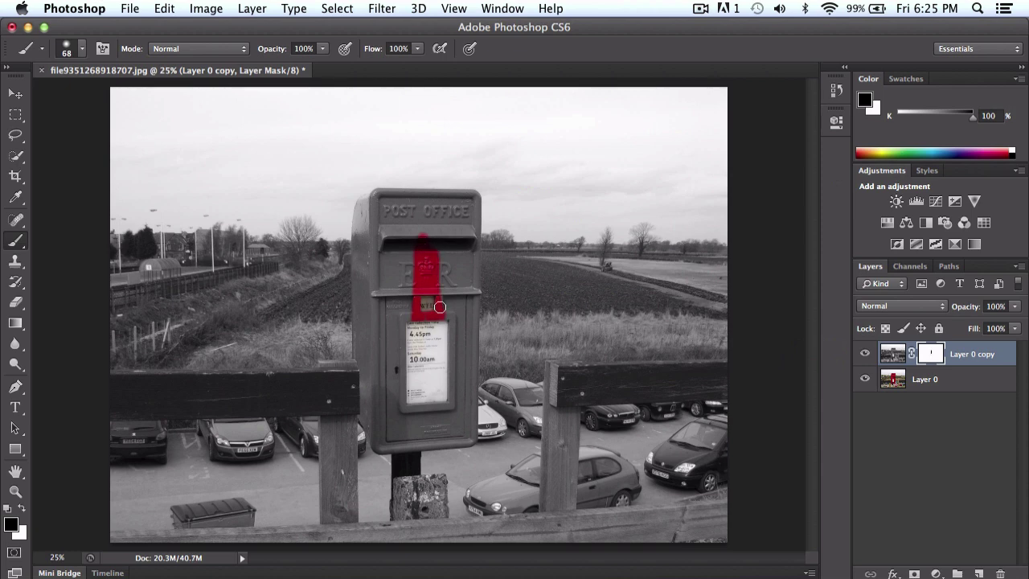
key("super+z")
left_click_drag(495, 259, 345, 352)
key("super+z")
left_click_drag(423, 234, 455, 406)
key("super+z")
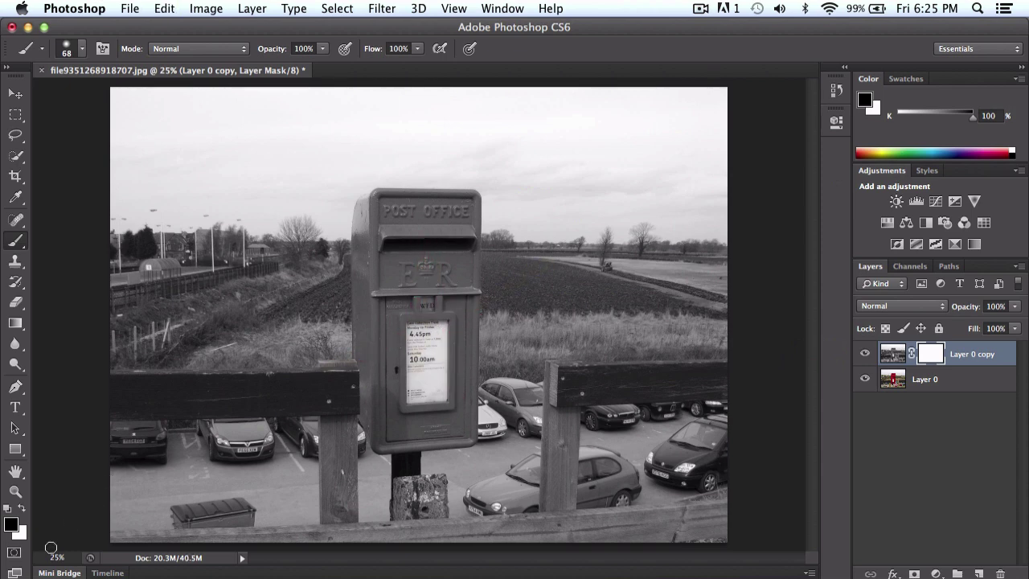
- Enlarge the brush to 100 and paint black over the postbox's centre, sides and bottom
key("x")
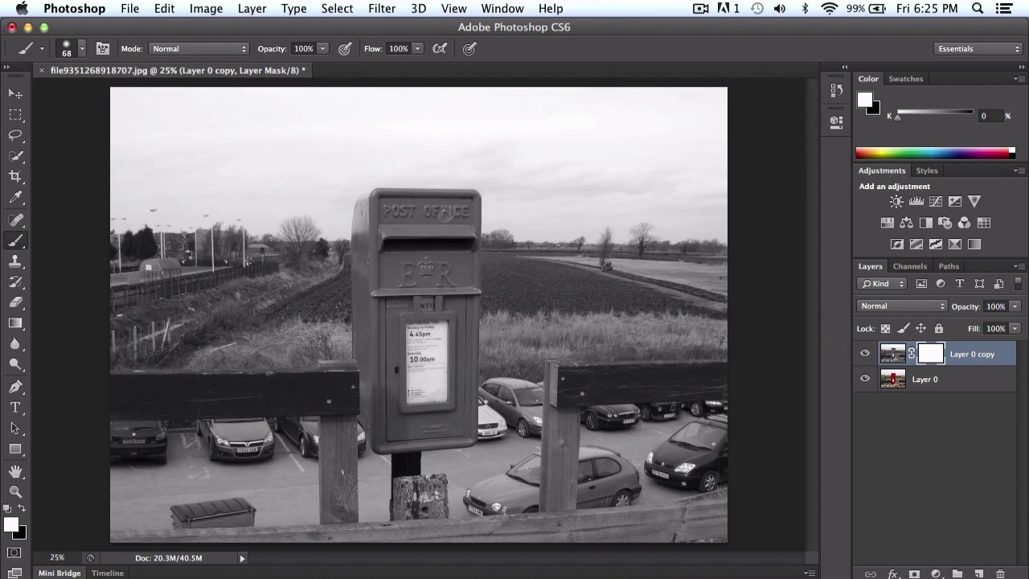
key("x")
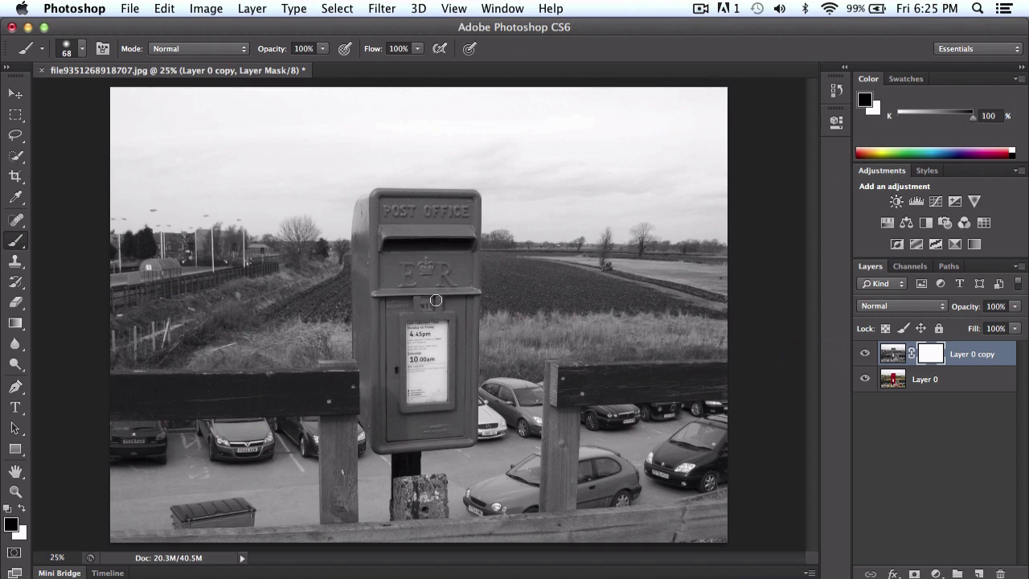
key("super+plus")
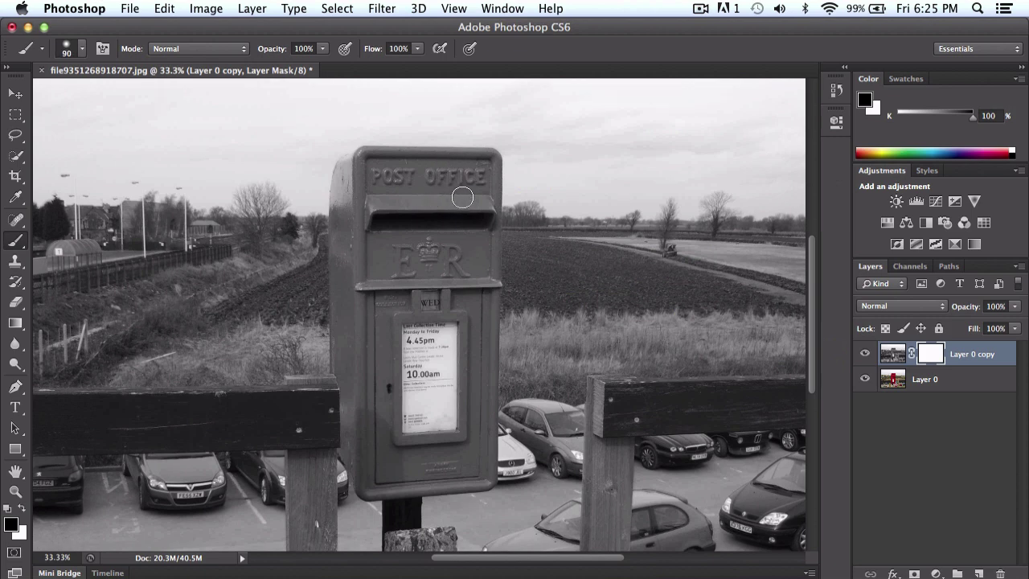
key("bracketright")
mouse_move(435, 193)
left_mouse_down()
mouse_move(424, 350)
mouse_move(401, 195)
mouse_move(418, 155)
mouse_move(428, 251)
mouse_move(457, 365)
left_mouse_up()
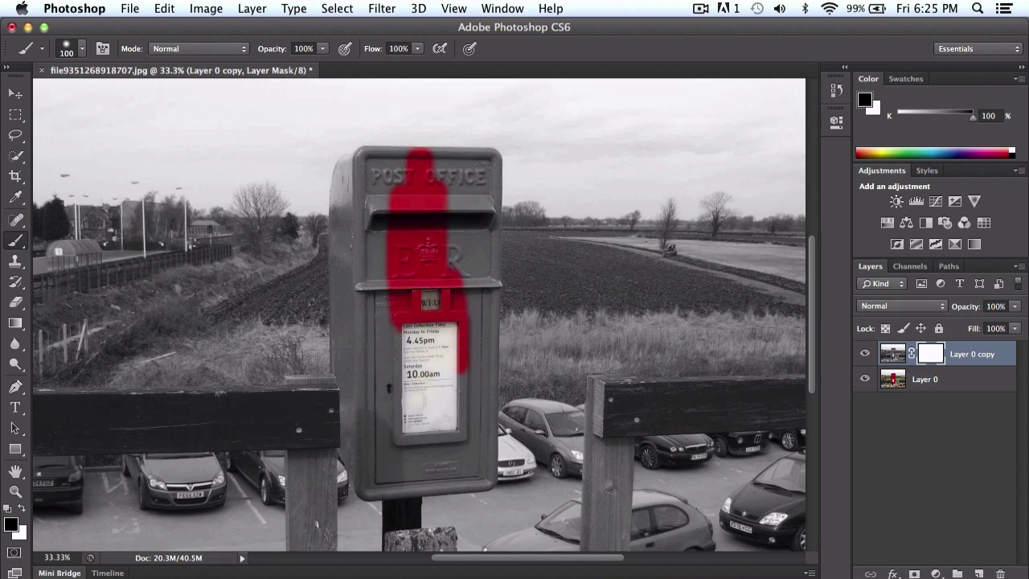
mouse_move(394, 313)
left_mouse_down()
mouse_move(398, 426)
mouse_move(450, 306)
mouse_move(472, 402)
mouse_move(402, 435)
mouse_move(383, 348)
mouse_move(401, 424)
mouse_move(454, 410)
mouse_move(418, 444)
mouse_move(383, 430)
mouse_move(429, 447)
mouse_move(462, 481)
mouse_move(388, 476)
mouse_move(436, 457)
mouse_move(471, 409)
mouse_move(465, 252)
mouse_move(455, 270)
mouse_move(441, 166)
mouse_move(474, 178)
mouse_move(464, 192)
mouse_move(477, 225)
mouse_move(418, 166)
mouse_move(381, 256)
mouse_move(360, 257)
mouse_move(363, 320)
mouse_move(351, 299)
mouse_move(360, 418)
mouse_move(351, 402)
mouse_move(374, 470)
mouse_move(475, 477)
mouse_move(487, 175)
mouse_move(471, 161)
mouse_move(371, 170)
mouse_move(344, 207)
mouse_move(343, 378)
mouse_move(344, 351)
left_mouse_up()
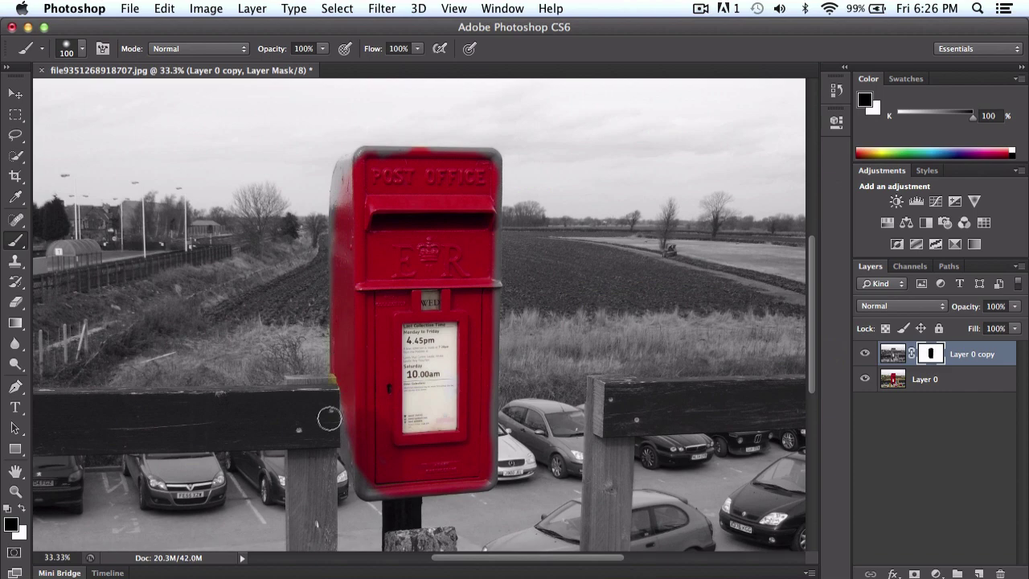
- Paint along the postbox's left edge, undoing the stray colour on the fence
key("super+plus")
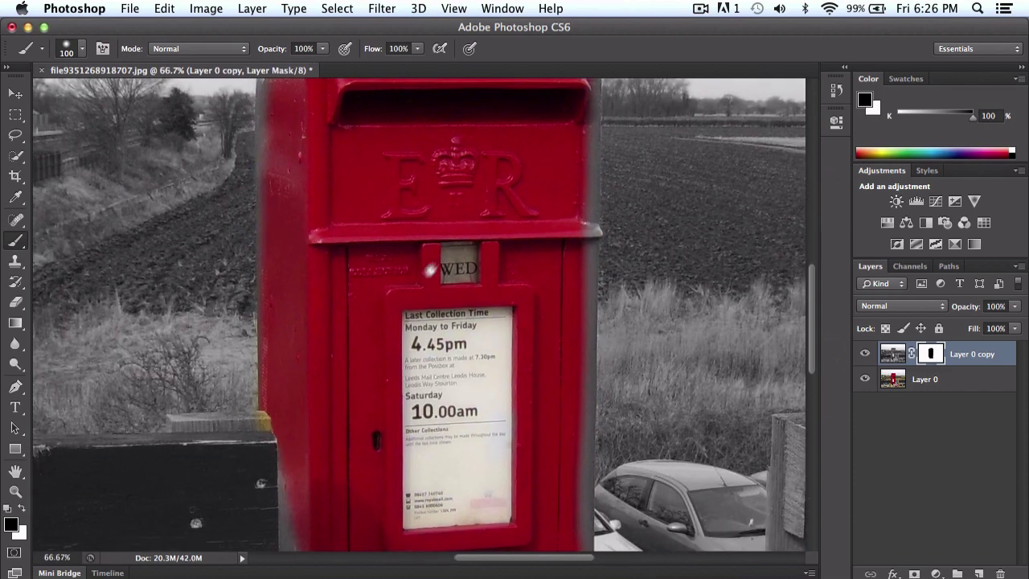
scroll(402, 297, "down", 3)
scroll(402, 297, "left", 3)
mouse_move(368, 333)
left_mouse_down()
mouse_move(349, 321)
mouse_move(329, 335)
left_mouse_up()
key("super+z")
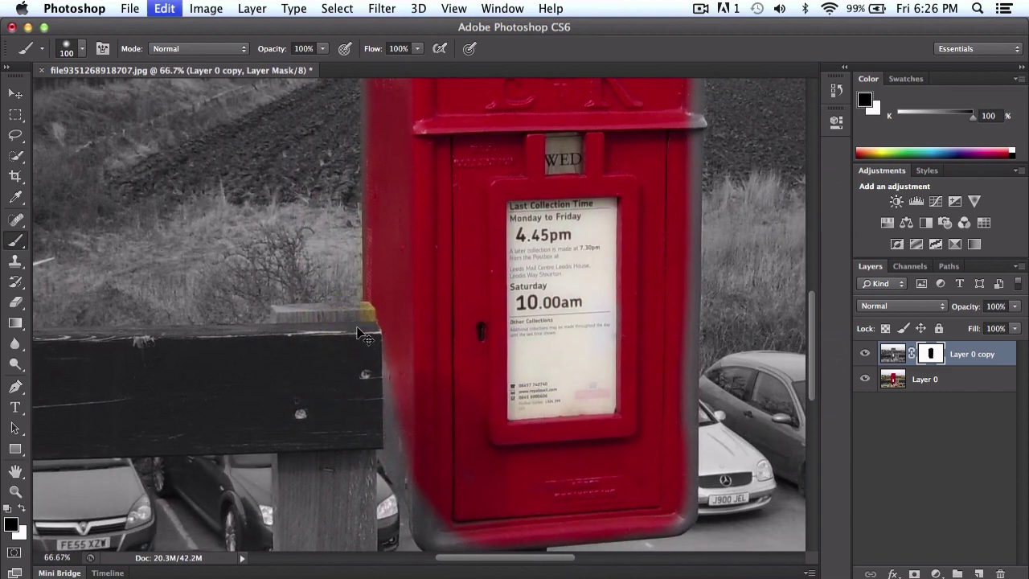
- At 100% zoom, paint white with a smaller brush to turn the yellow fence corner grey
key("super+plus")
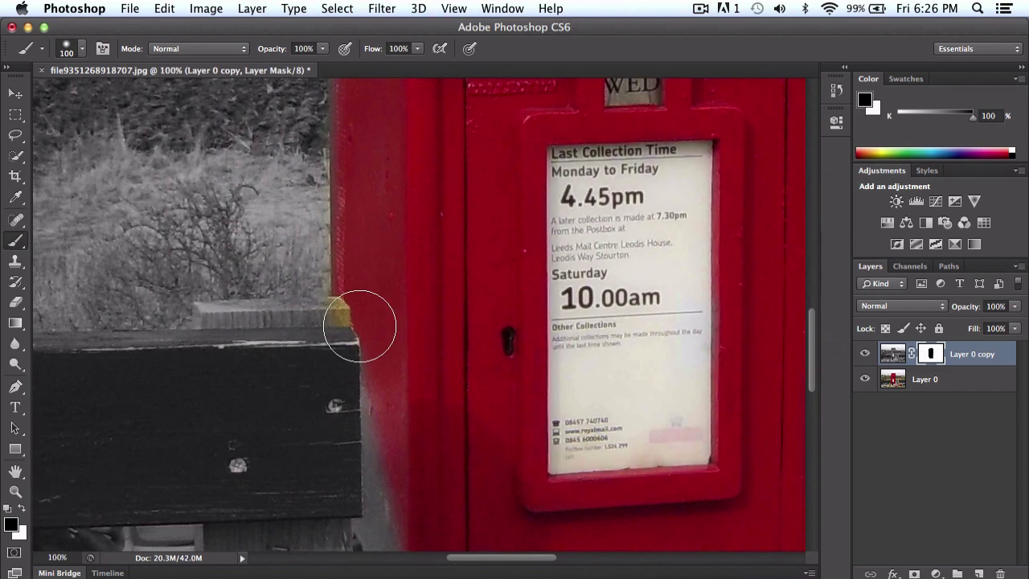
left_click(23, 509)
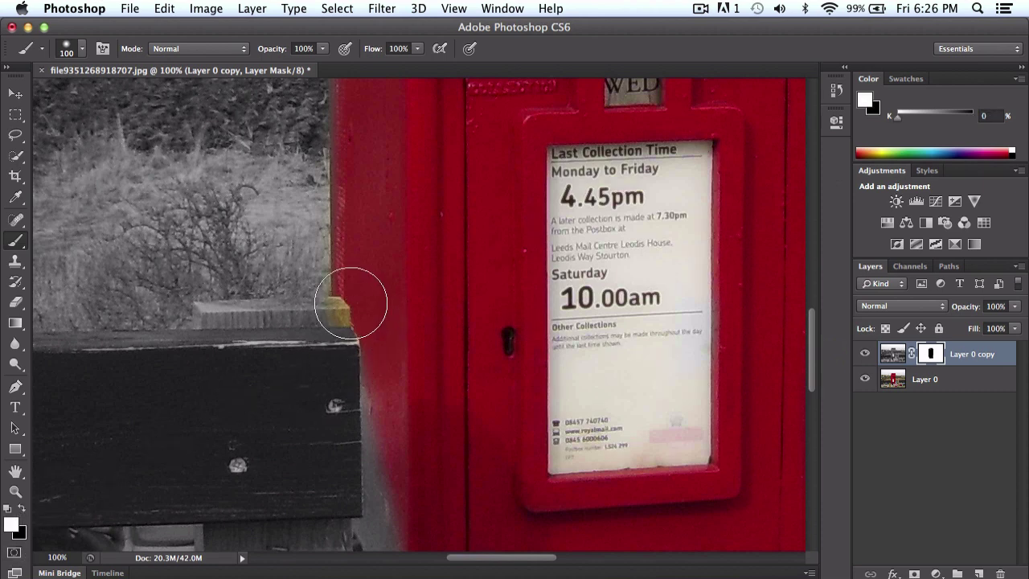
key("bracketleft")
key("bracketleft")
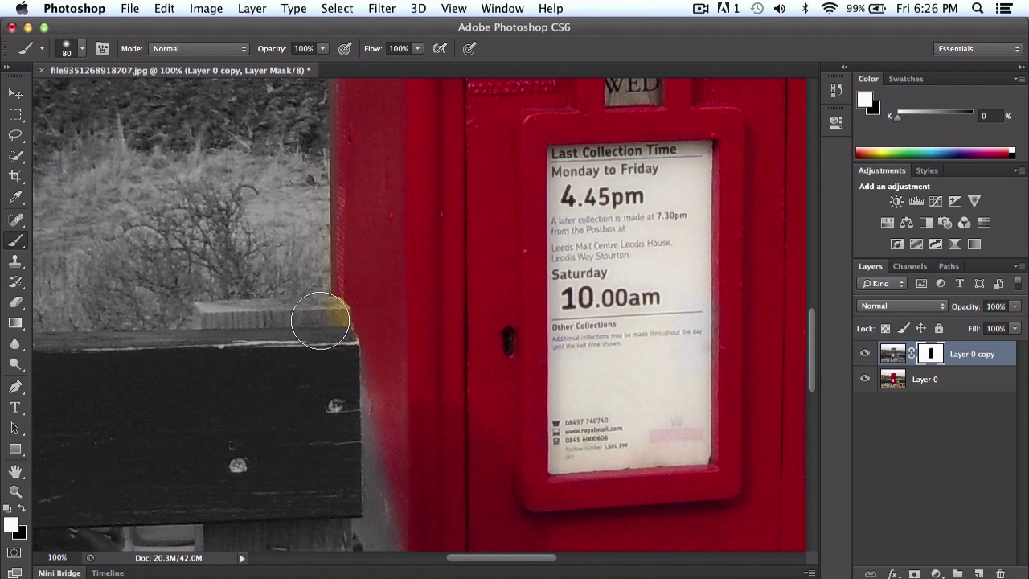
mouse_move(320, 322)
left_mouse_down()
mouse_move(345, 298)
mouse_move(321, 319)
left_mouse_up()
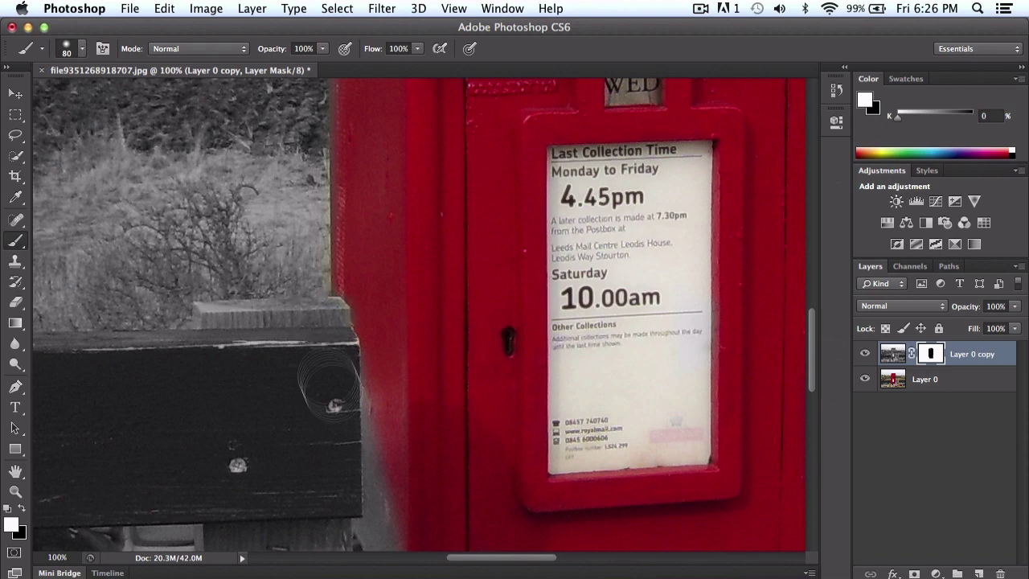
- Paint black along the postbox's left edge, bottom edge and lower-right corner
key("x")
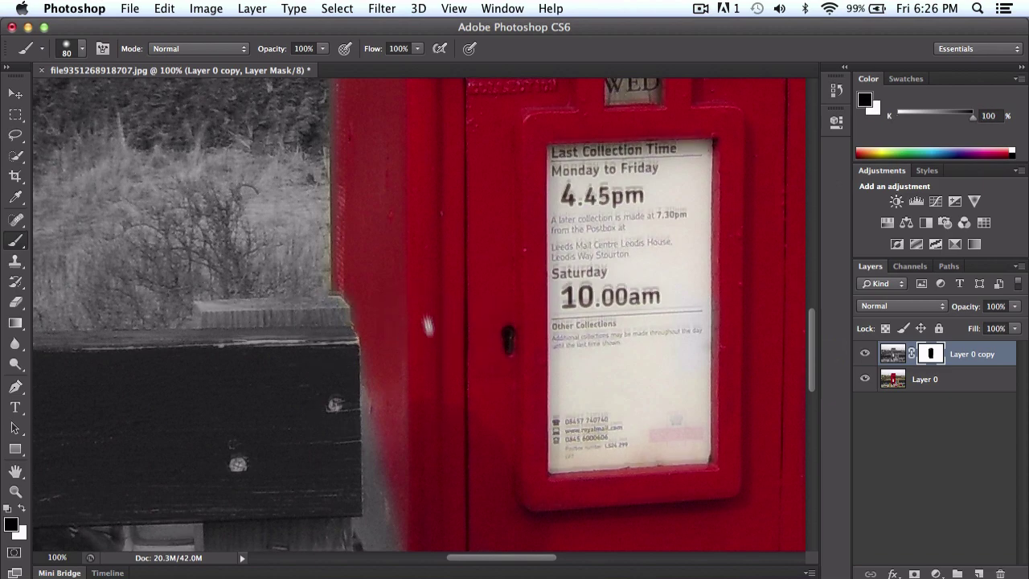
scroll(414, 324, "down", 5)
scroll(413, 323, "right", 1)
mouse_move(352, 201)
left_mouse_down()
mouse_move(359, 302)
mouse_move(348, 331)
mouse_move(411, 440)
mouse_move(447, 439)
mouse_move(414, 450)
mouse_move(391, 429)
left_mouse_up()
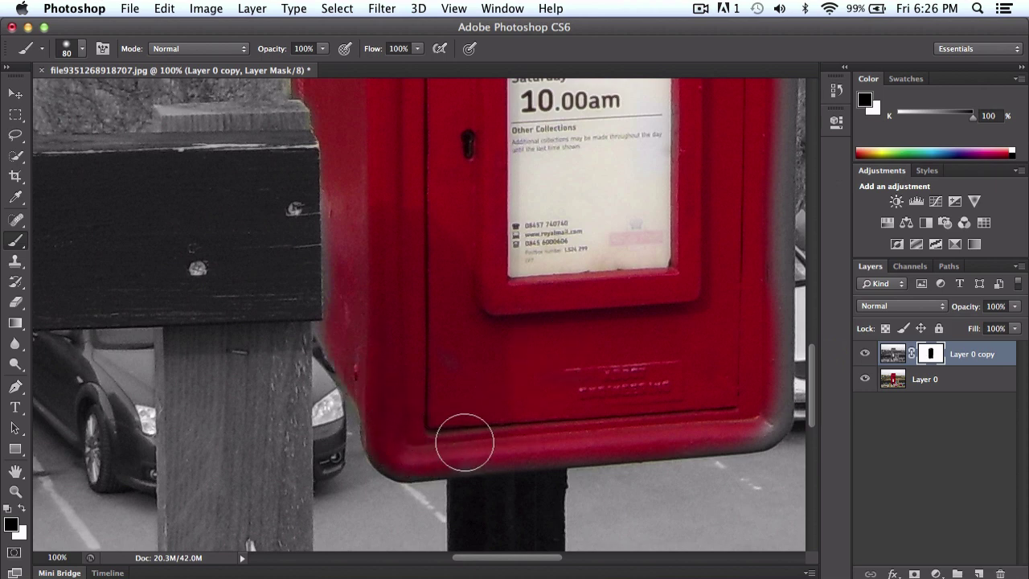
mouse_move(459, 436)
left_mouse_down()
mouse_move(590, 435)
mouse_move(747, 411)
left_mouse_up()
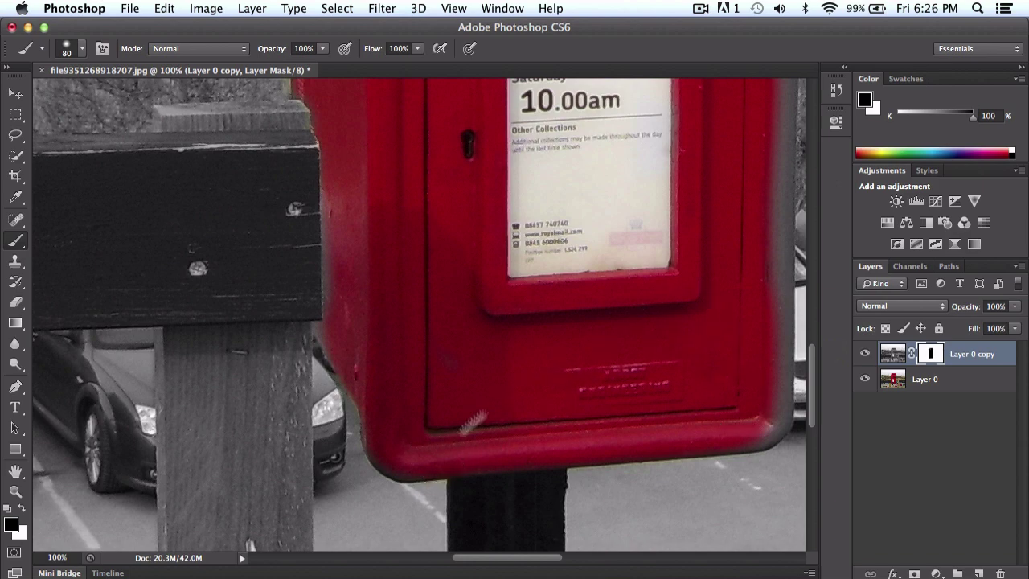
scroll(643, 270, "right", 10)
scroll(643, 271, "up", 8)
scroll(410, 336, "down", 8)
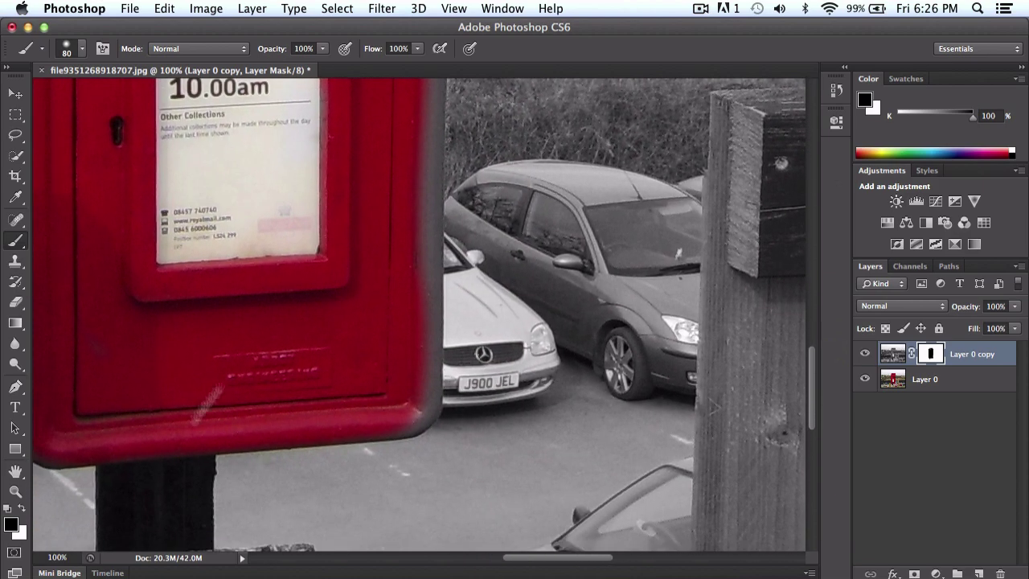
left_click_drag(399, 385, 406, 404)
- Paint the grey fringe on the postbox's right edge red, undoing a stray stroke in the grass
scroll(418, 321, "up", 5)
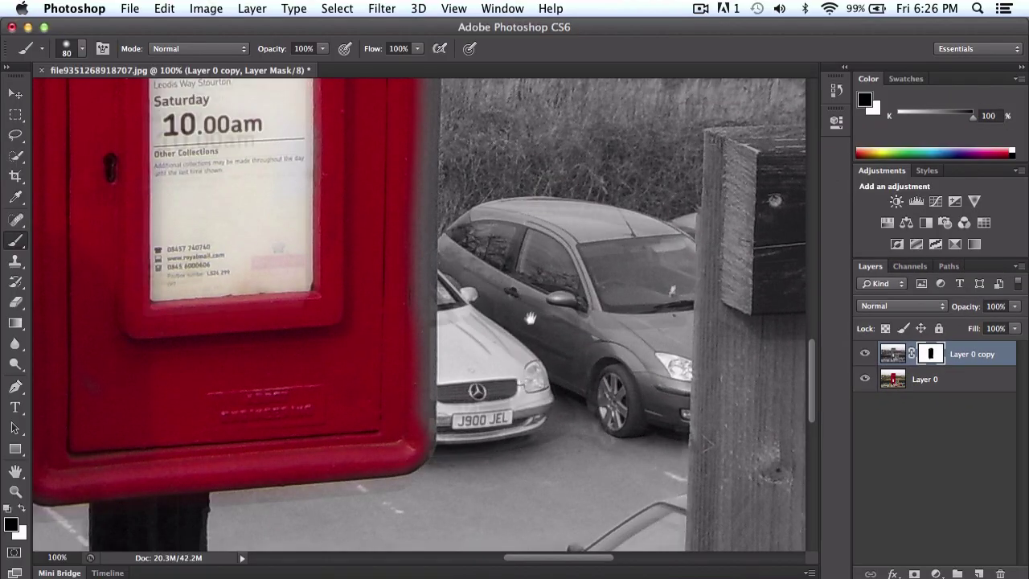
left_click_drag(530, 317, 503, 367)
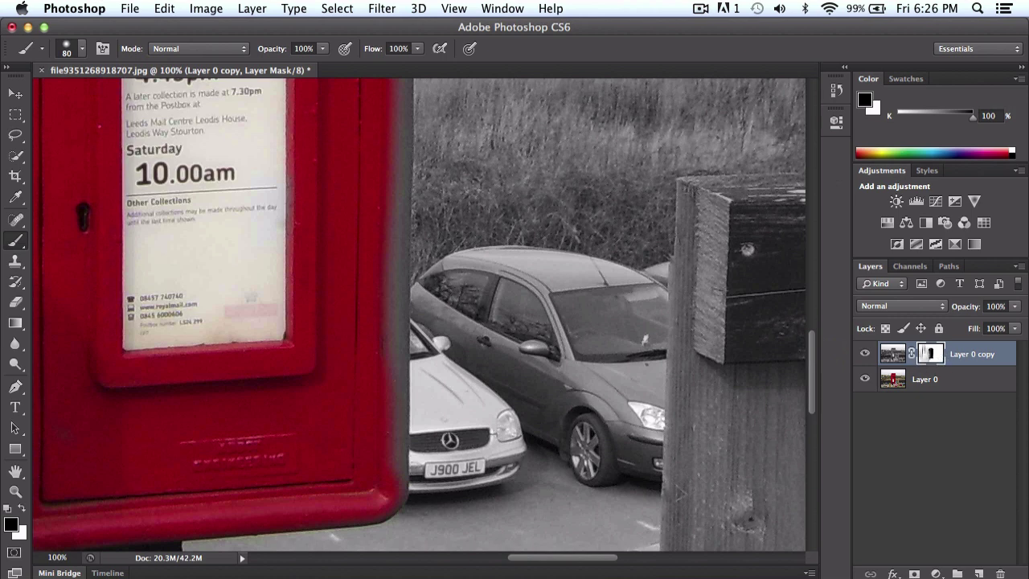
left_click(647, 217)
key("super+z")
mouse_move(355, 411)
left_mouse_down()
mouse_move(376, 486)
mouse_move(379, 275)
mouse_move(407, 244)
mouse_move(403, 391)
left_mouse_up()
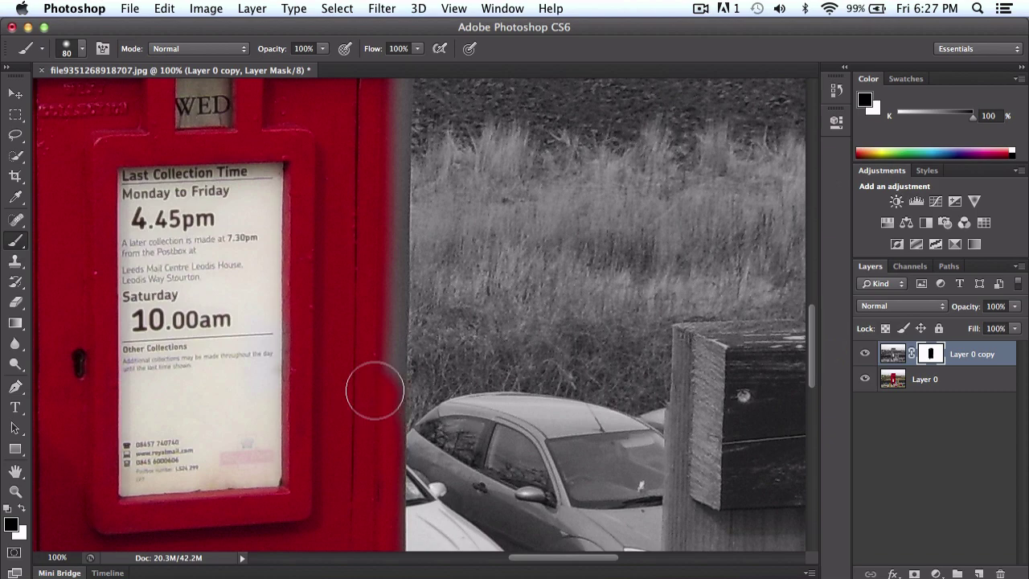
mouse_move(374, 338)
left_mouse_down()
mouse_move(377, 280)
mouse_move(376, 422)
left_mouse_up()
scroll(471, 291, "up", 4)
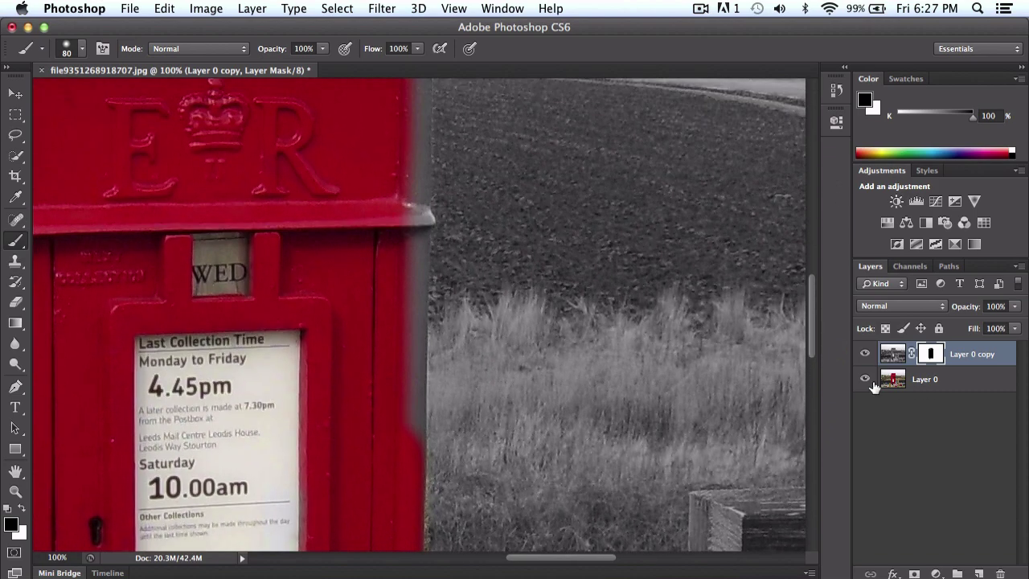
- Toggle Layer 0's visibility to check the mask, then paint red up the postbox's right edge
left_click(865, 379)
left_click(866, 380)
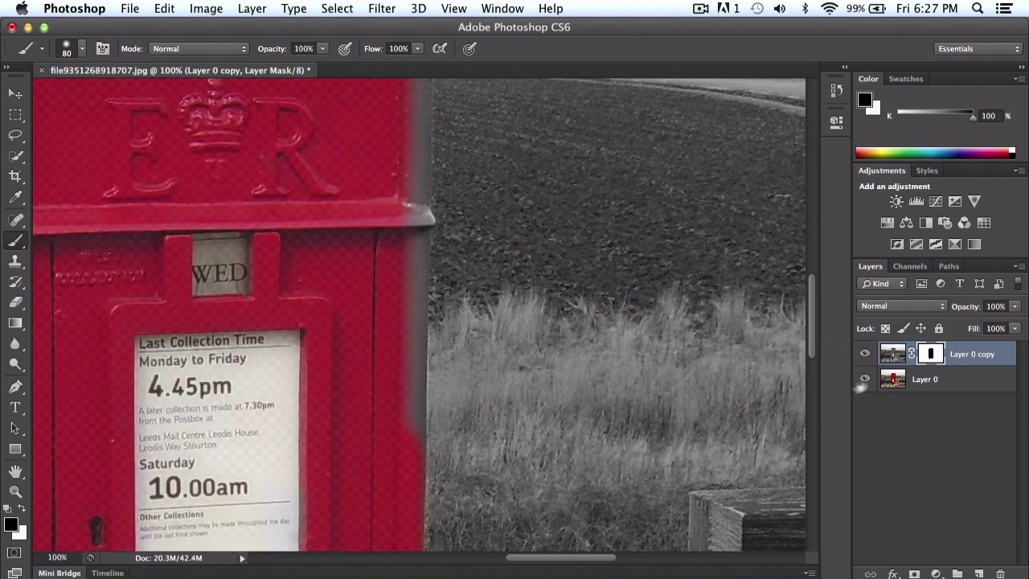
mouse_move(405, 426)
left_mouse_down()
mouse_move(394, 425)
mouse_move(396, 193)
left_mouse_up()
scroll(485, 522, "up", 5)
scroll(440, 484, "down", 3)
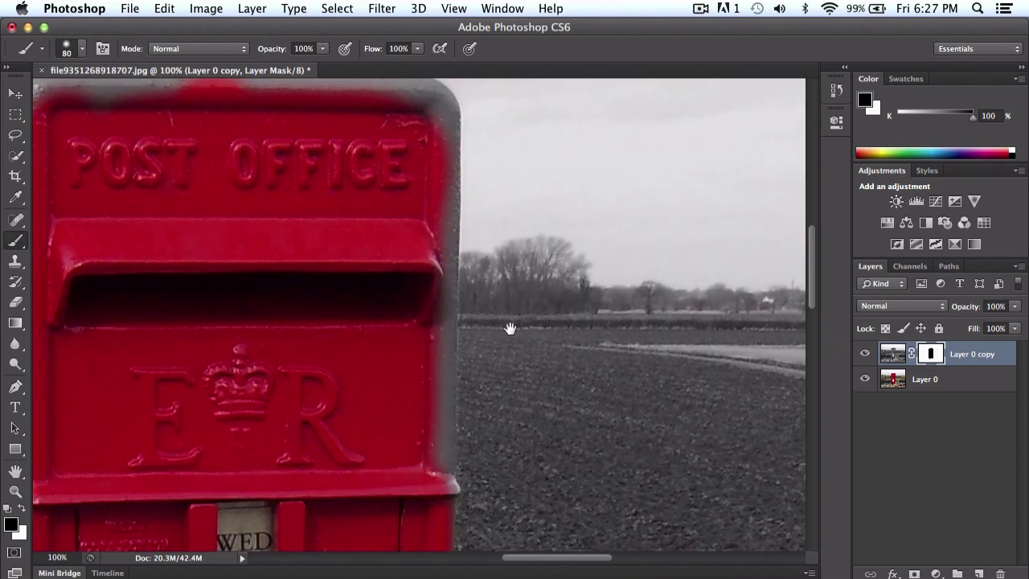
mouse_move(423, 334)
left_mouse_down()
mouse_move(440, 130)
mouse_move(487, 137)
left_mouse_up()
- Paint black over the postbox's top-right corner, top edge and grey left edge
left_click_drag(617, 216, 685, 270)
mouse_move(490, 166)
left_mouse_down()
mouse_move(608, 241)
mouse_move(588, 230)
mouse_move(232, 227)
left_mouse_up()
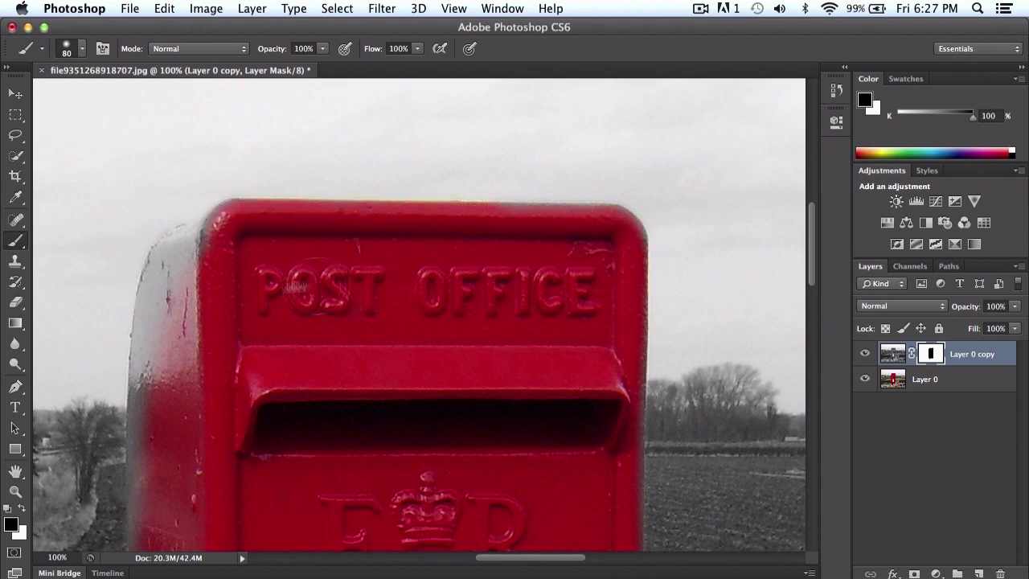
scroll(438, 213, "left", 6)
scroll(438, 213, "down", 3)
mouse_move(407, 193)
left_mouse_down()
mouse_move(395, 330)
mouse_move(407, 514)
left_mouse_up()
scroll(409, 402, "down", 5)
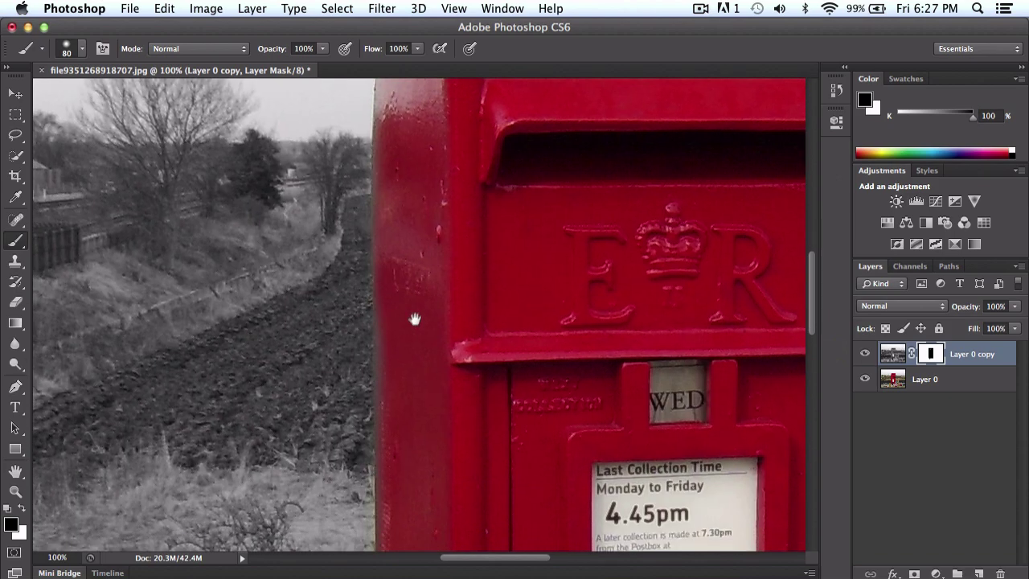
scroll(413, 482, "down", 4)
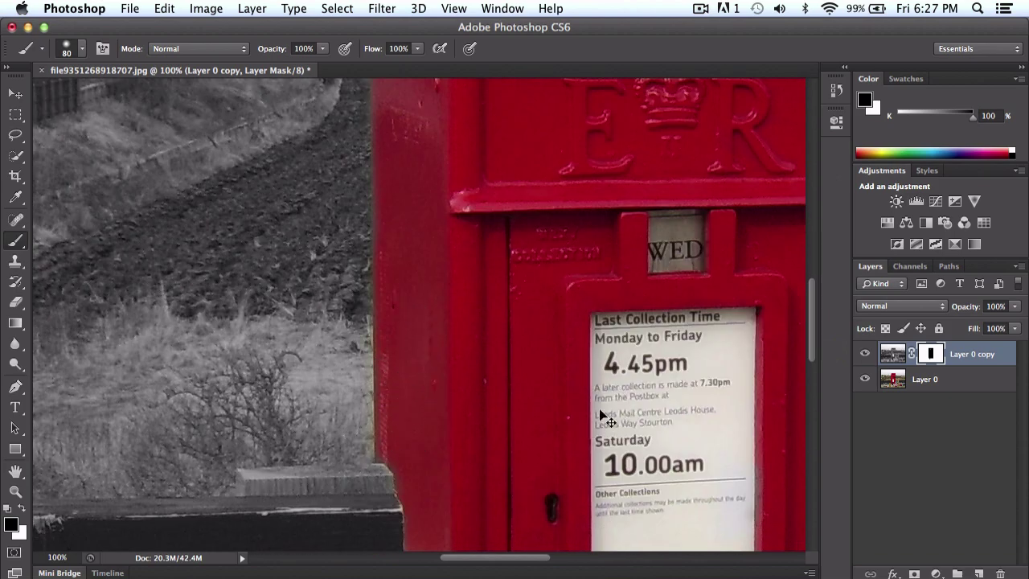
key("super+0")
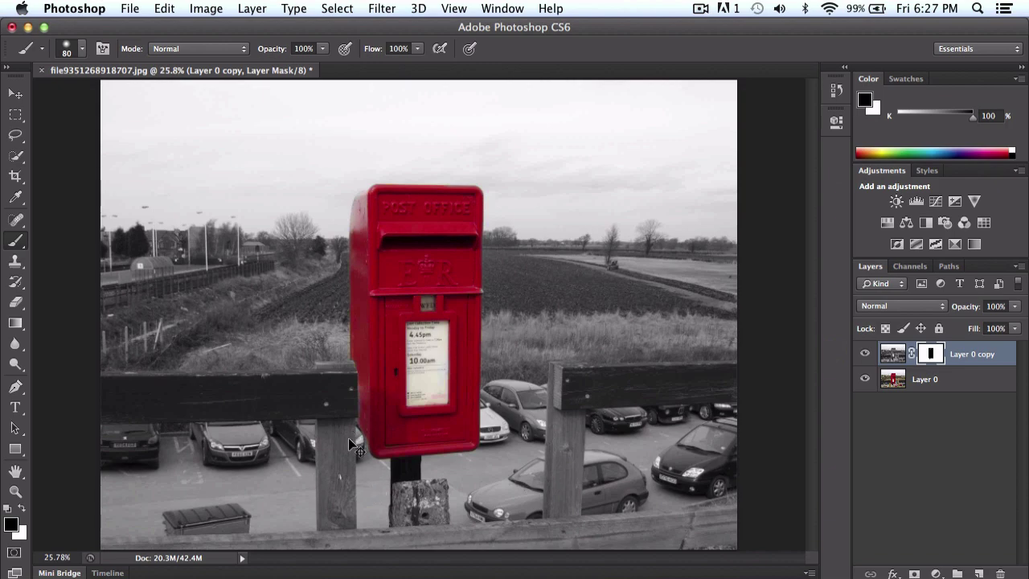
- At 100% zoom by the fence, paint the postbox's lower left edge solid red
key("super+equal")
key("super+equal")
key("super+equal")
left_click_drag(348, 437, 404, 287)
key("super+equal")
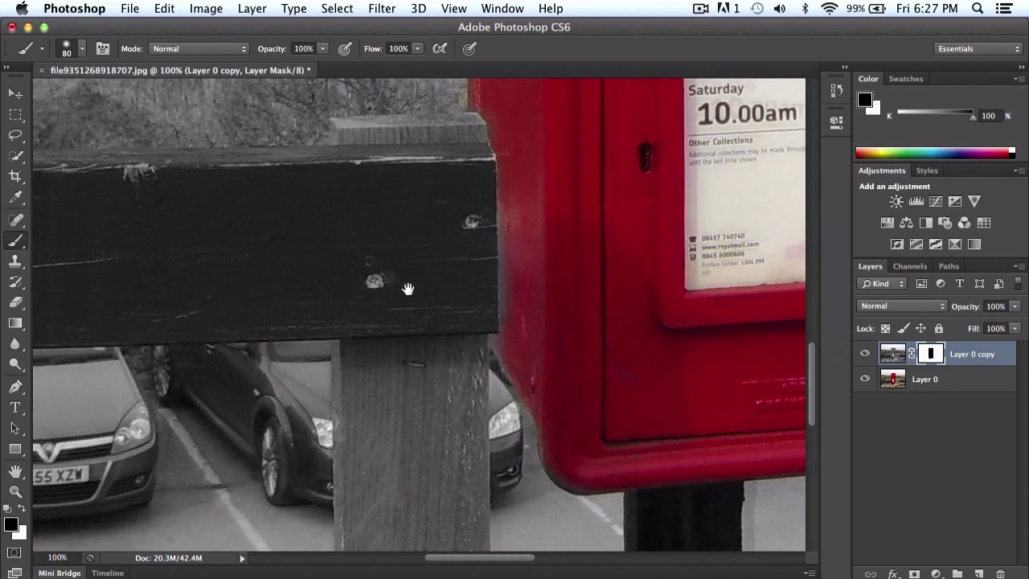
left_click_drag(523, 222, 529, 346)
key("bracketleft")
key("bracketleft")
key("bracketleft")
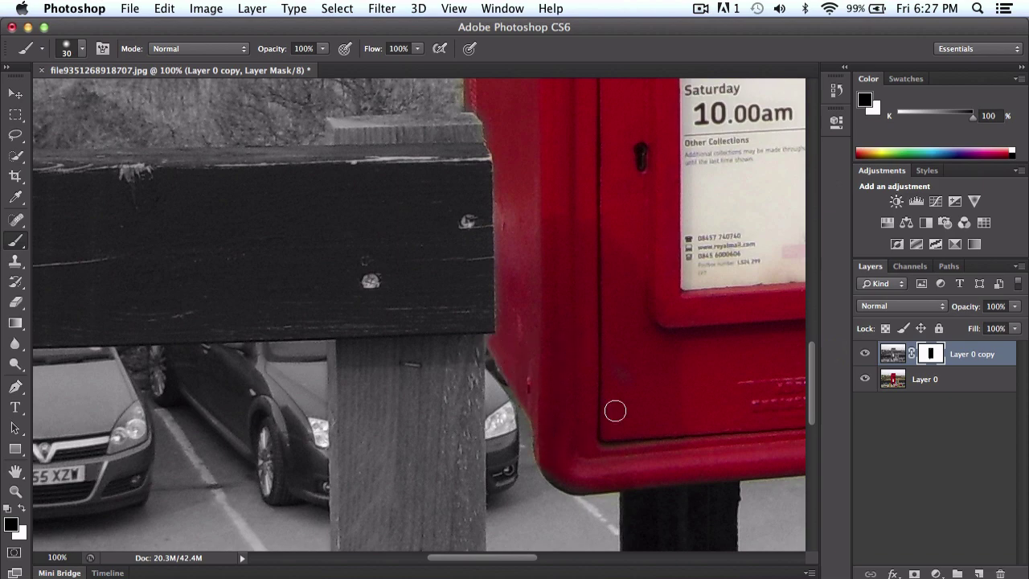
key("super+0")
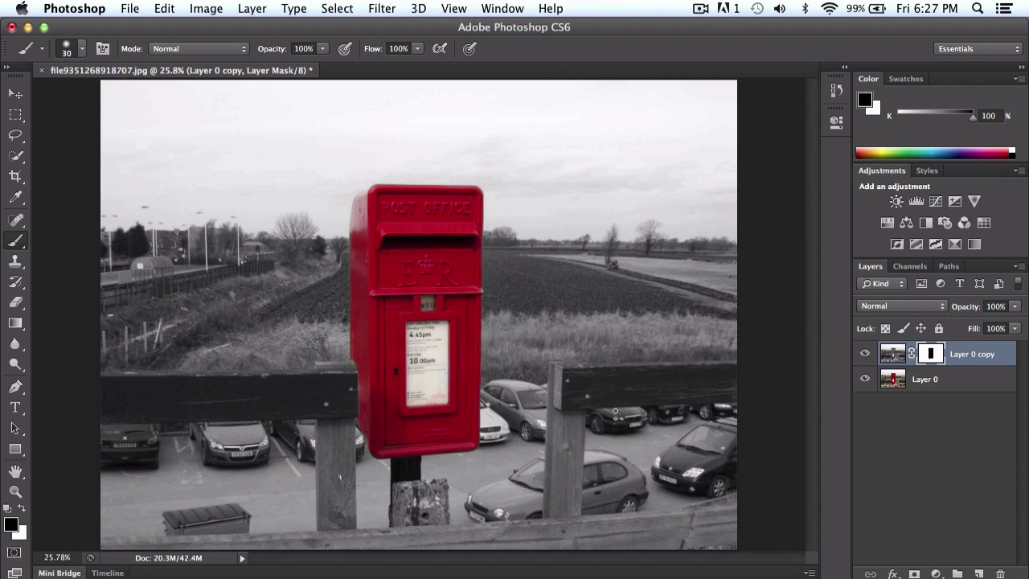
- Make trial selections of the postbox with the Quick Selection tool, then deselect with Cmd+D
left_click(15, 156)
left_click(76, 151)
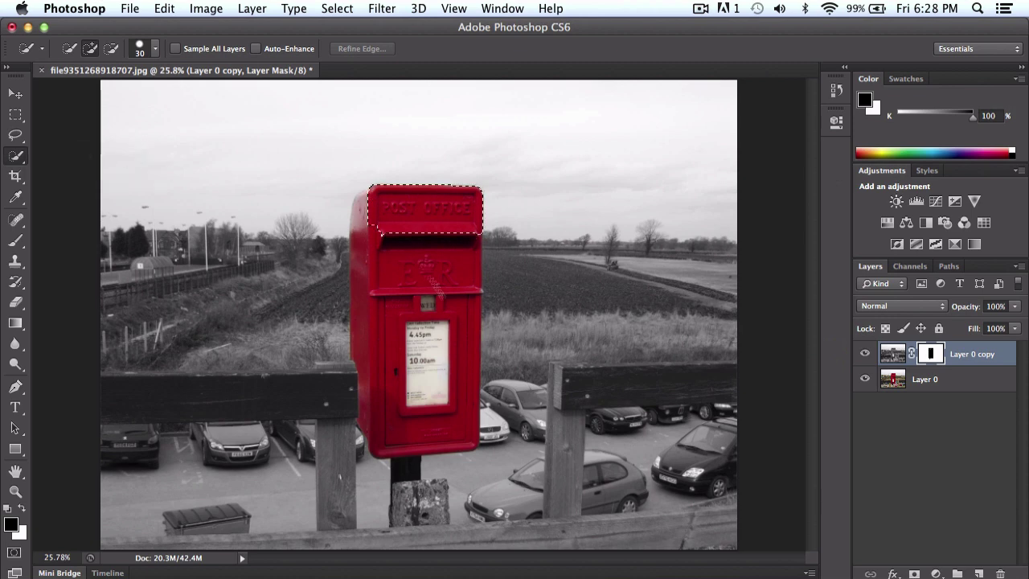
mouse_move(434, 283)
left_mouse_down()
mouse_move(459, 412)
mouse_move(422, 238)
left_mouse_up()
left_click_drag(442, 396, 451, 212)
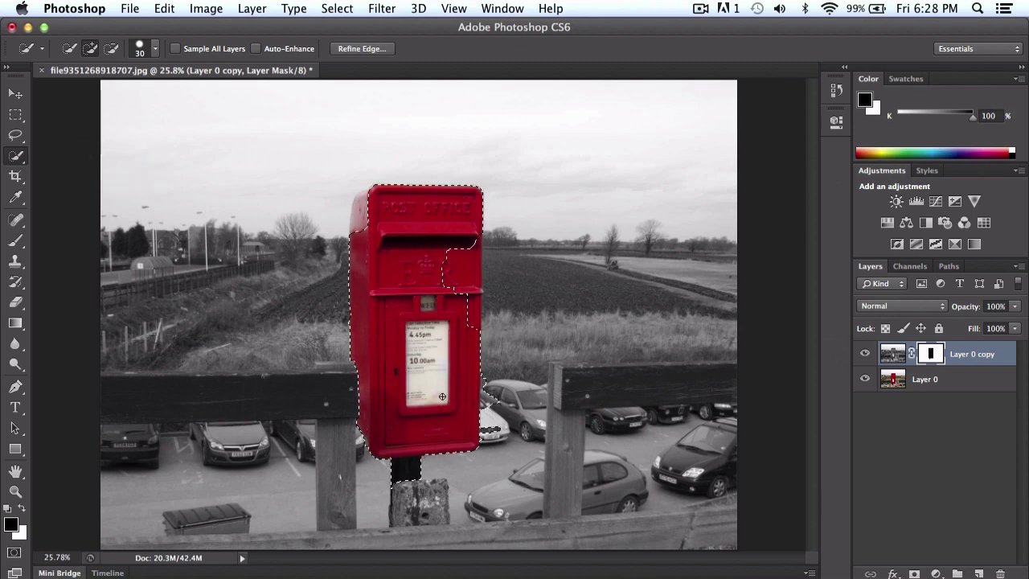
key("super+d")
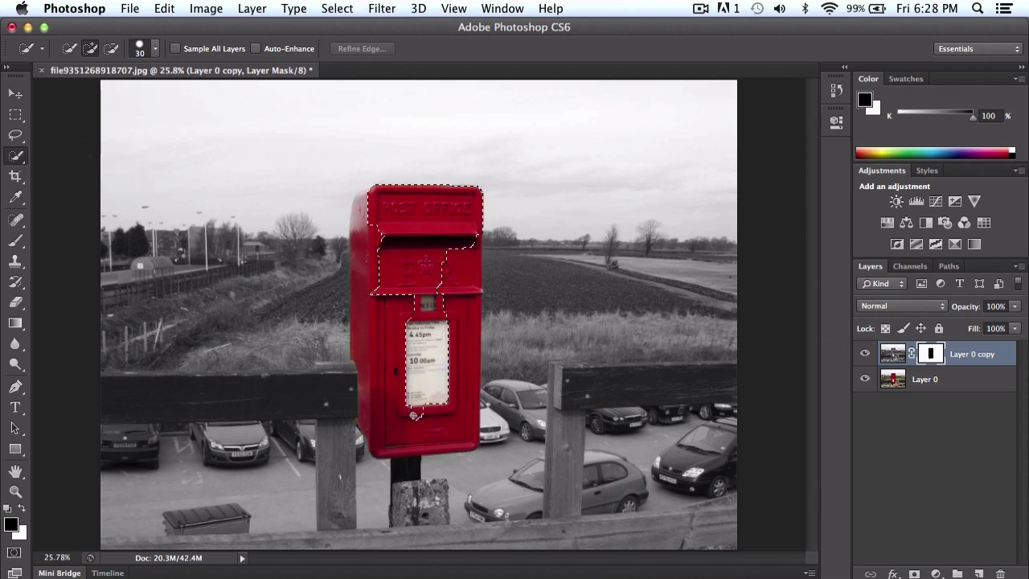
mouse_move(415, 415)
left_mouse_down()
mouse_move(438, 384)
mouse_move(452, 423)
left_mouse_up()
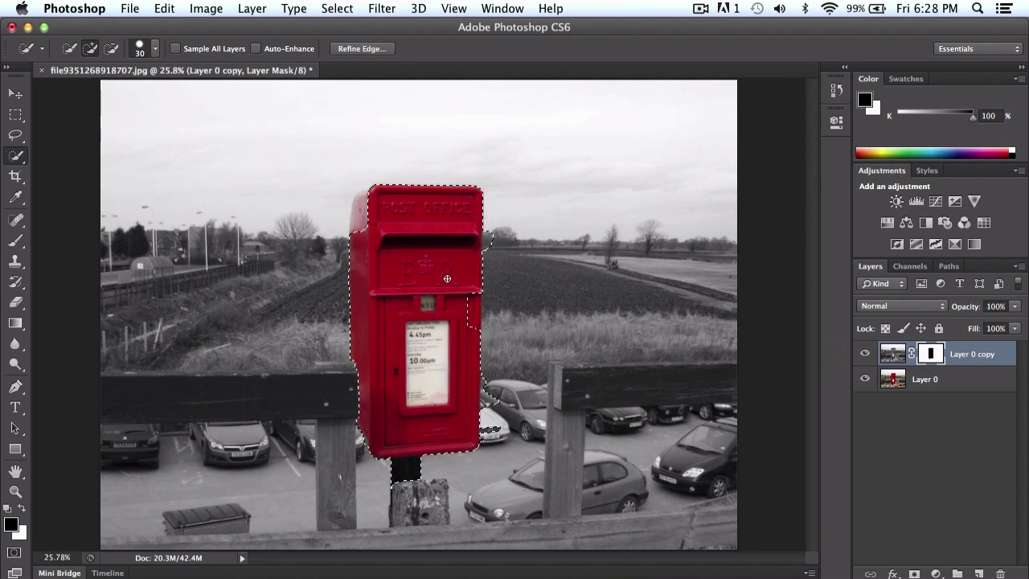
key("super+d")
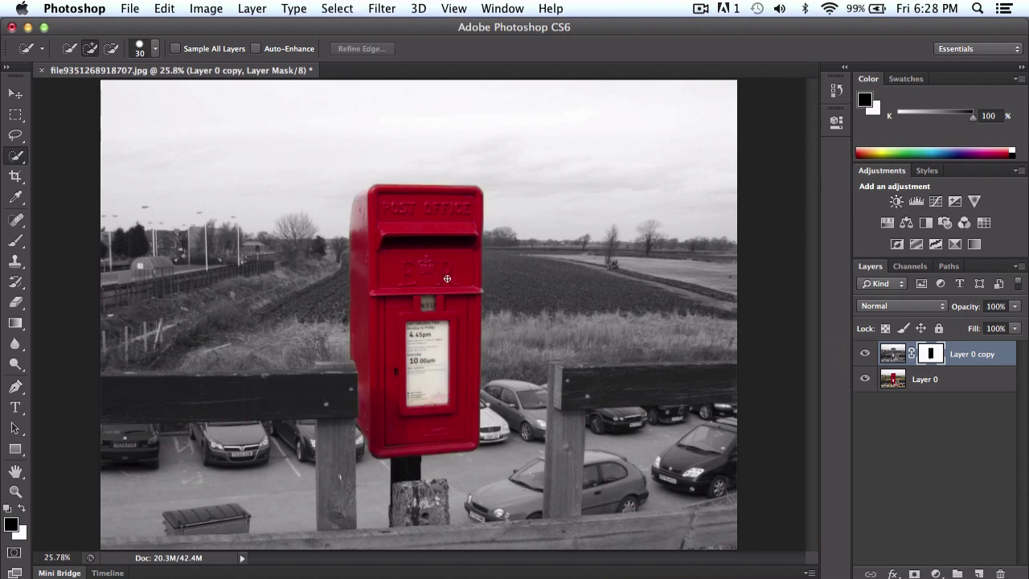